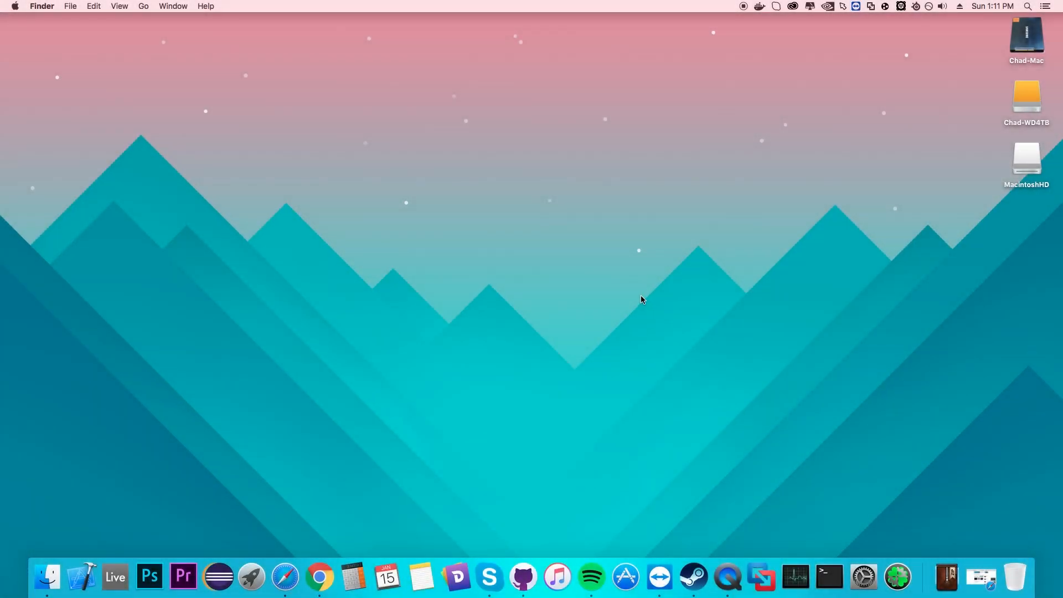
- Rearrange desktop items, select the MacintoshHD drive and restore the minimized SourceForge Clover window
{"action": "left_click_drag", "start_coordinate": [752, 241], "coordinate": [672, 279]}
{"action": "left_click_drag", "start_coordinate": [977, 284], "coordinate": [927, 242]}
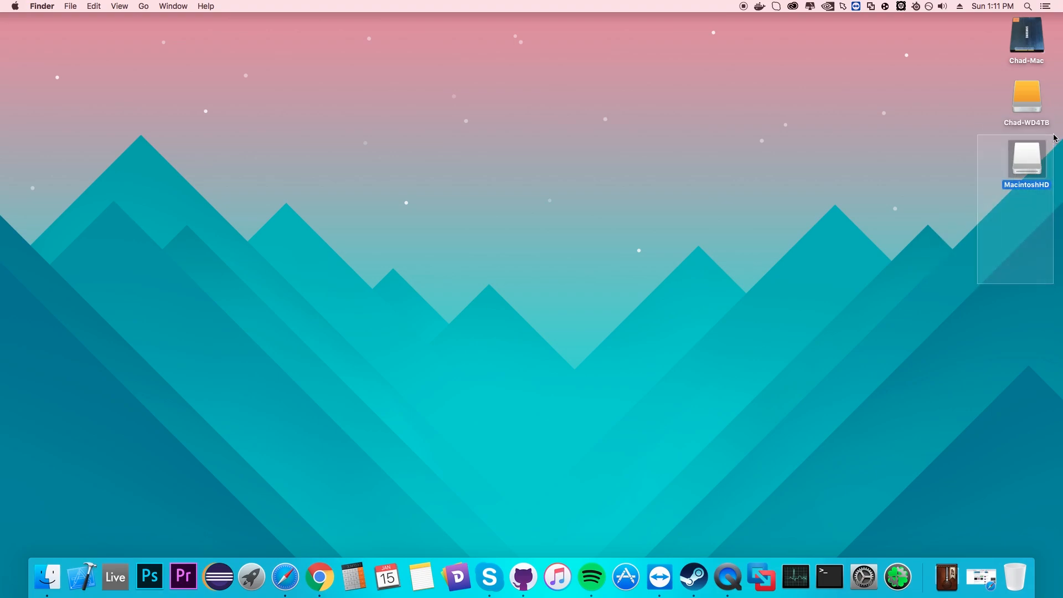
{"action": "left_click_drag", "start_coordinate": [926, 242], "coordinate": [1054, 131]}
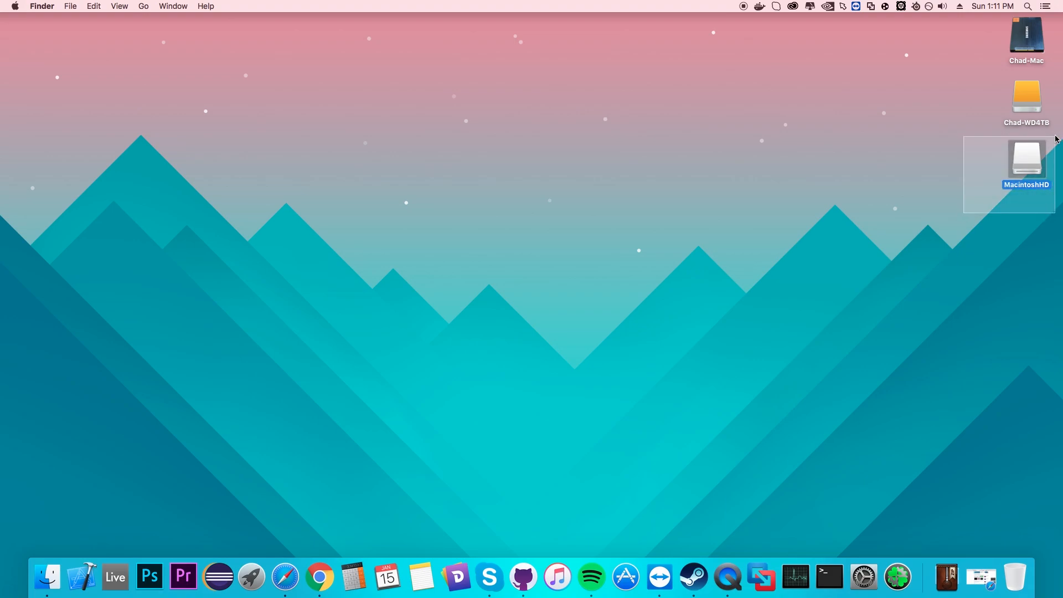
{"action": "left_click_drag", "start_coordinate": [989, 150], "coordinate": [1046, 169]}
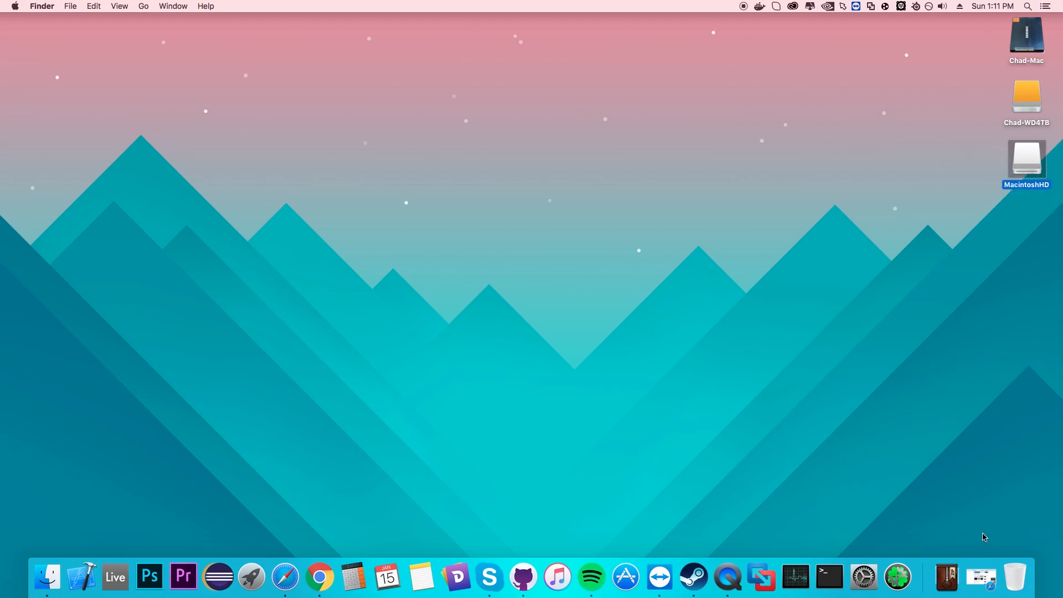
{"action": "left_click", "coordinate": [982, 579]}
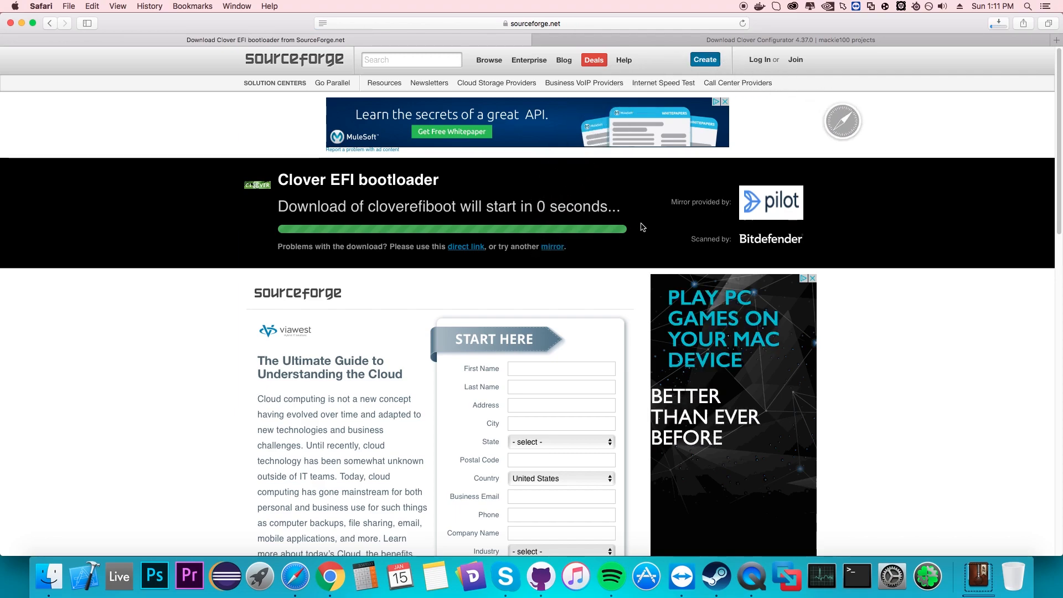
- Check the Clover zip download progress and switch to the Clover Configurator download page
{"action": "left_click", "coordinate": [998, 22]}
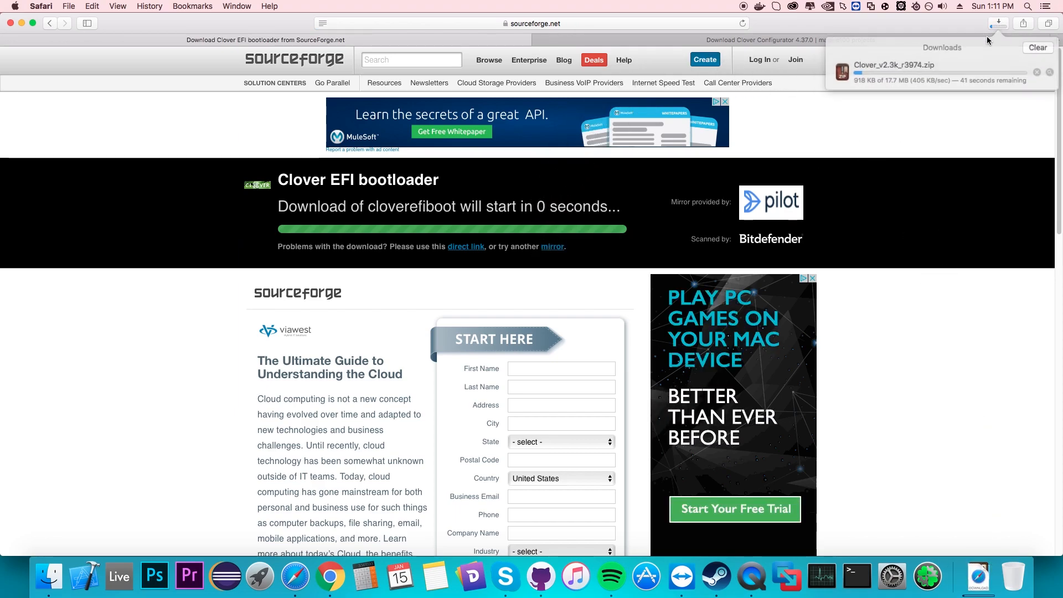
{"action": "left_click", "coordinate": [906, 190]}
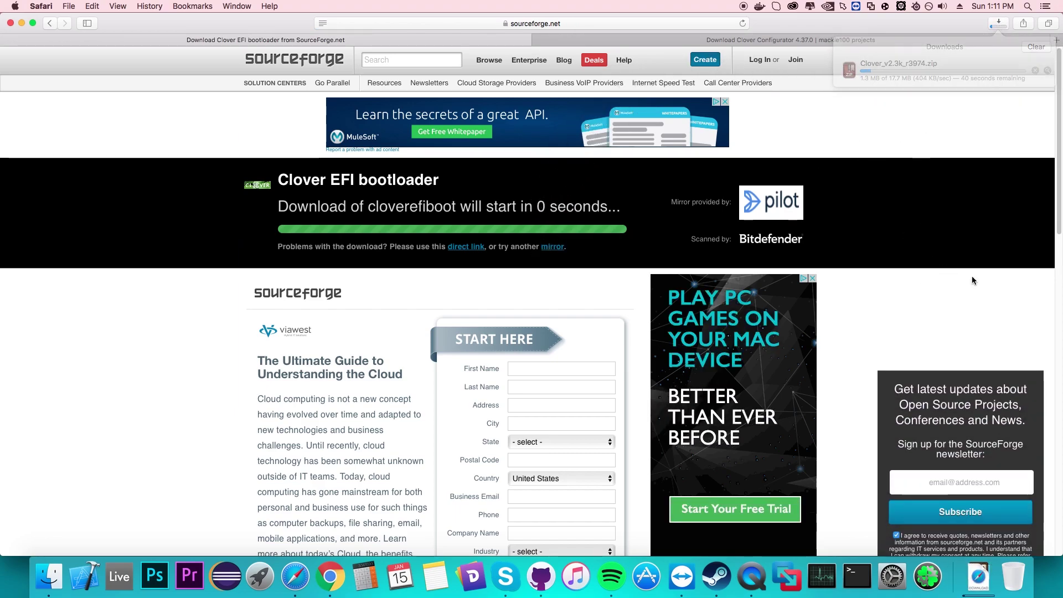
{"action": "left_click", "coordinate": [857, 38]}
{"action": "scroll", "coordinate": [618, 216], "scroll_direction": "down", "scroll_amount": 5}
{"action": "scroll", "coordinate": [352, 280], "scroll_direction": "down", "scroll_amount": 2}
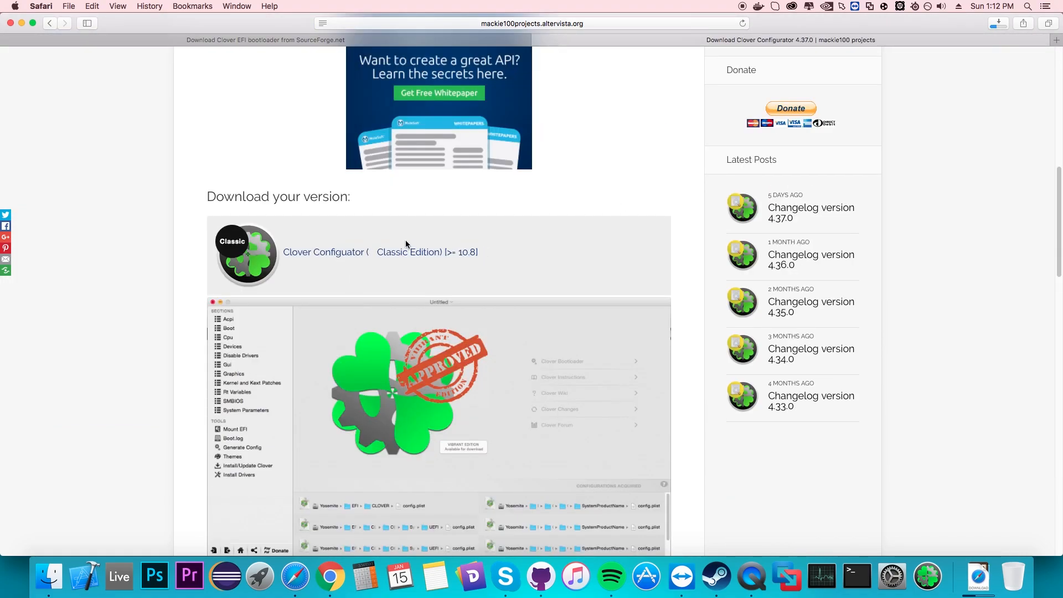
{"action": "scroll", "coordinate": [353, 253], "scroll_direction": "down", "scroll_amount": 5}
{"action": "scroll", "coordinate": [341, 235], "scroll_direction": "down", "scroll_amount": 5}
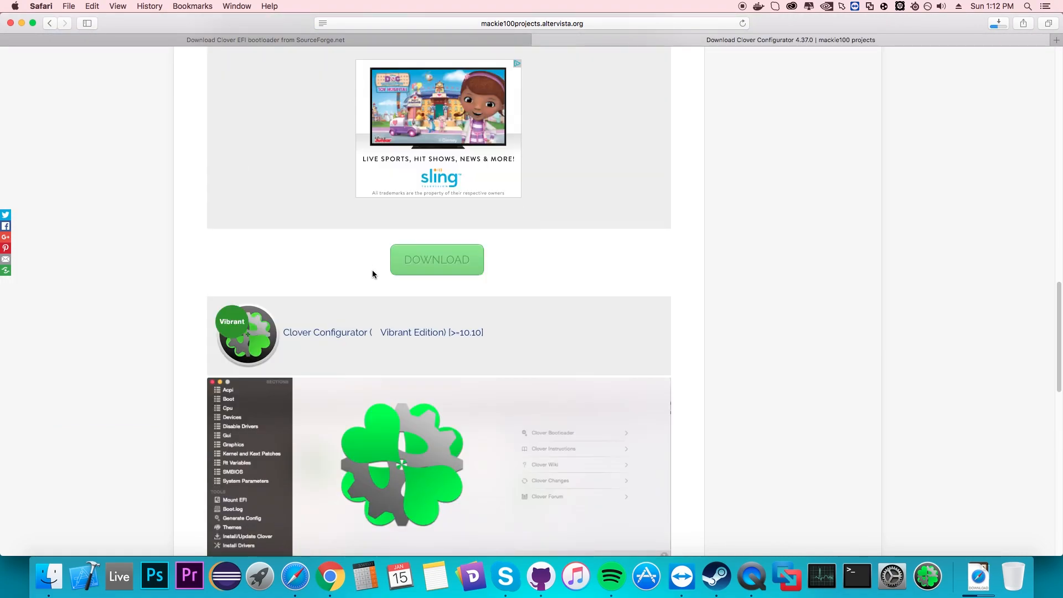
{"action": "scroll", "coordinate": [395, 340], "scroll_direction": "down", "scroll_amount": 2}
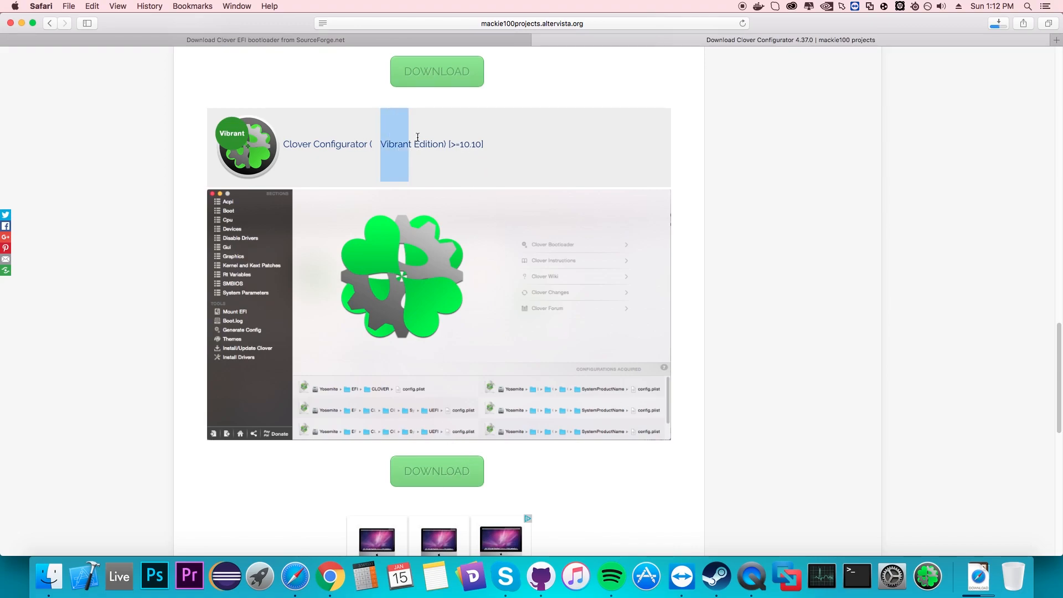
- Request the Vibrant Edition download and launch the Clover_v2 installer package from Downloads
{"action": "left_click", "coordinate": [445, 465]}
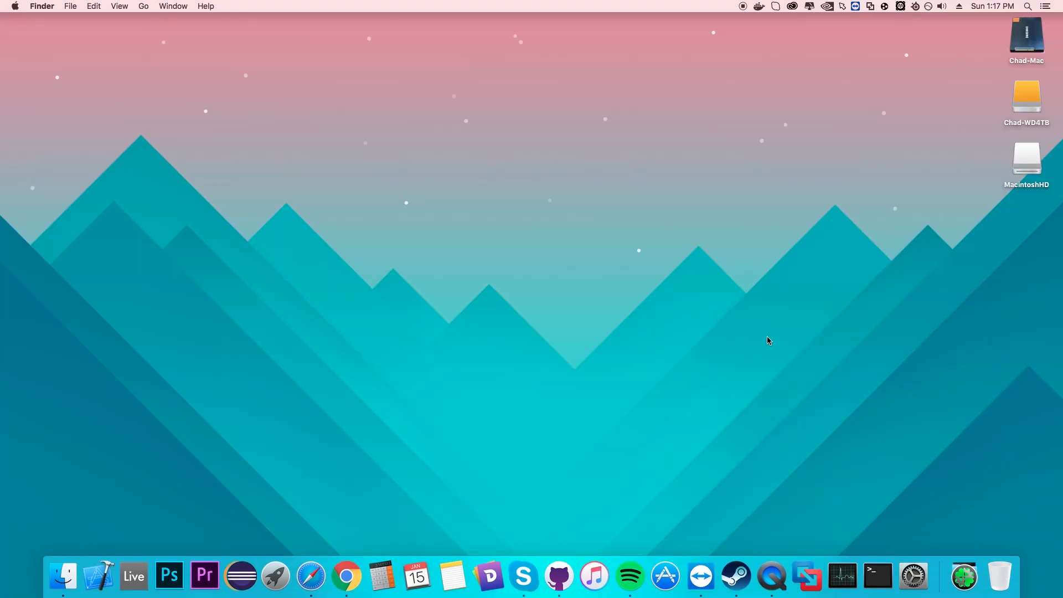
{"action": "left_click", "coordinate": [963, 576]}
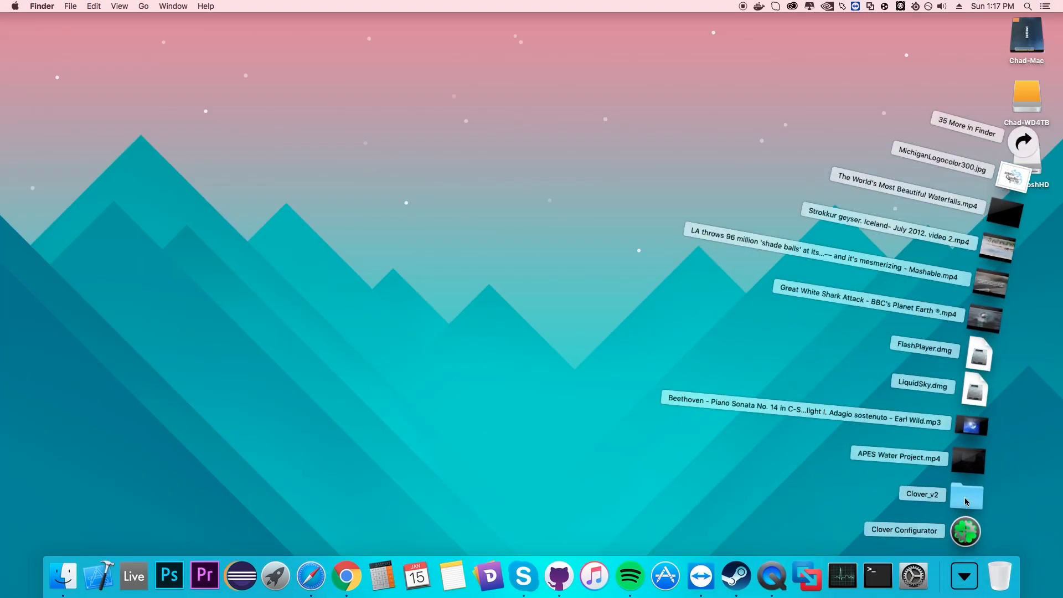
{"action": "left_click", "coordinate": [966, 498]}
{"action": "double_click", "coordinate": [447, 139]}
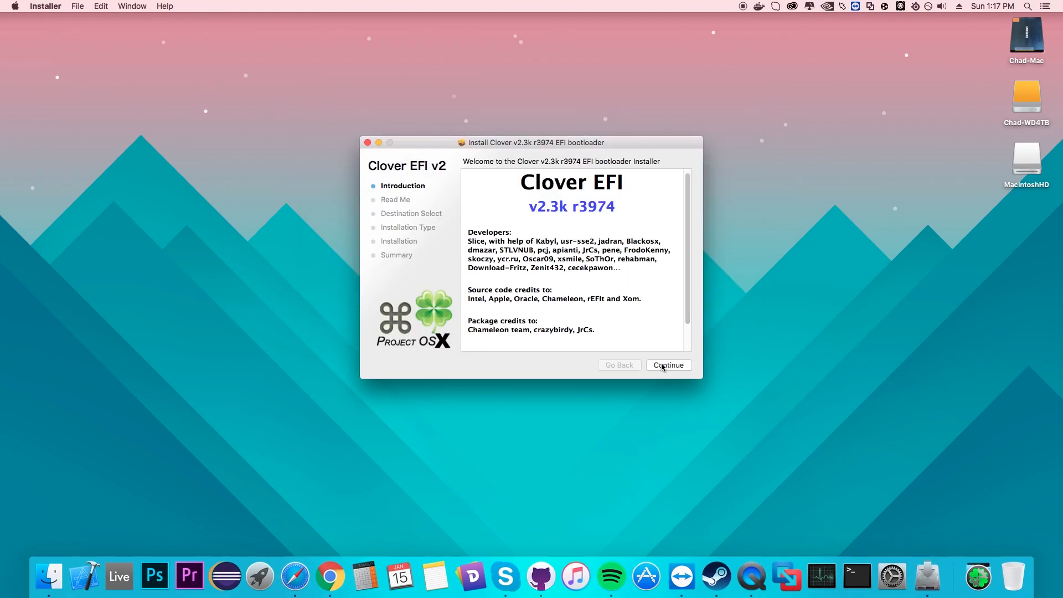
- Run the Clover v2.3k r3974 installer through to completion with the account password and close it
{"action": "left_click", "coordinate": [662, 366]}
{"action": "left_click", "coordinate": [679, 370]}
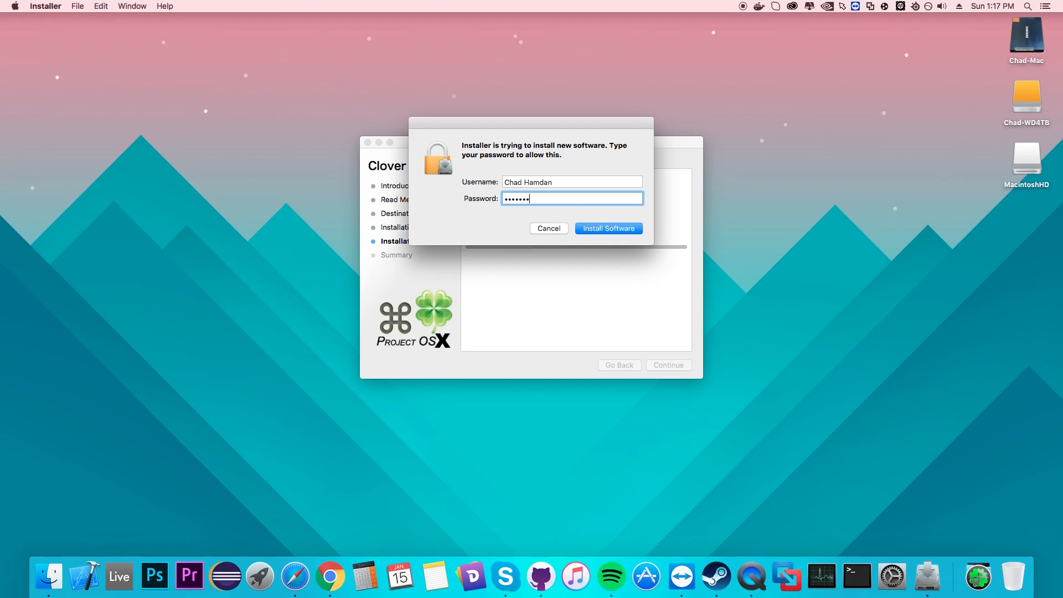
{"action": "key", "text": "Return"}
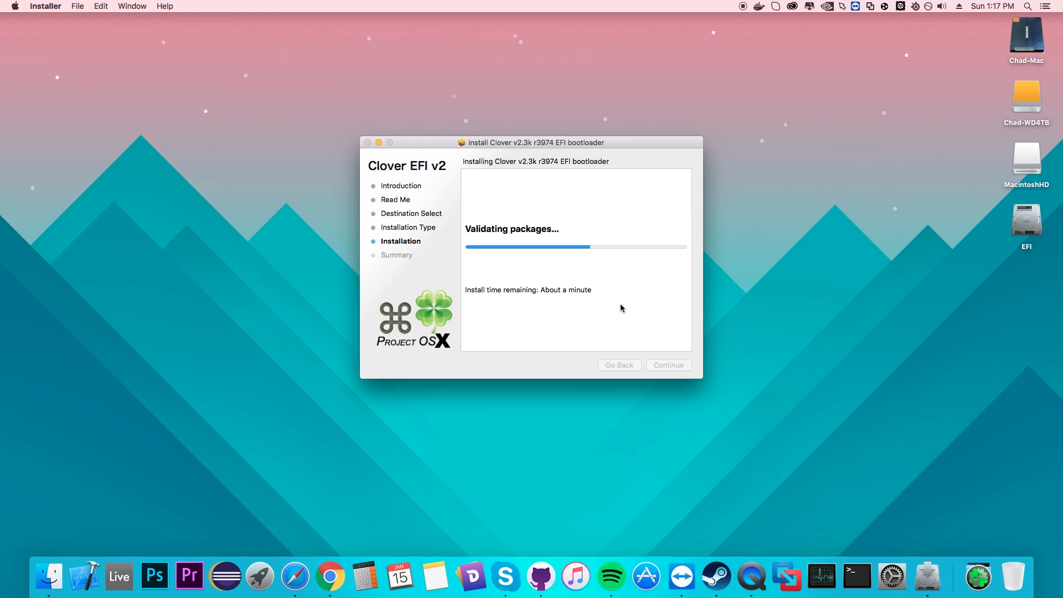
{"action": "left_click", "coordinate": [674, 368]}
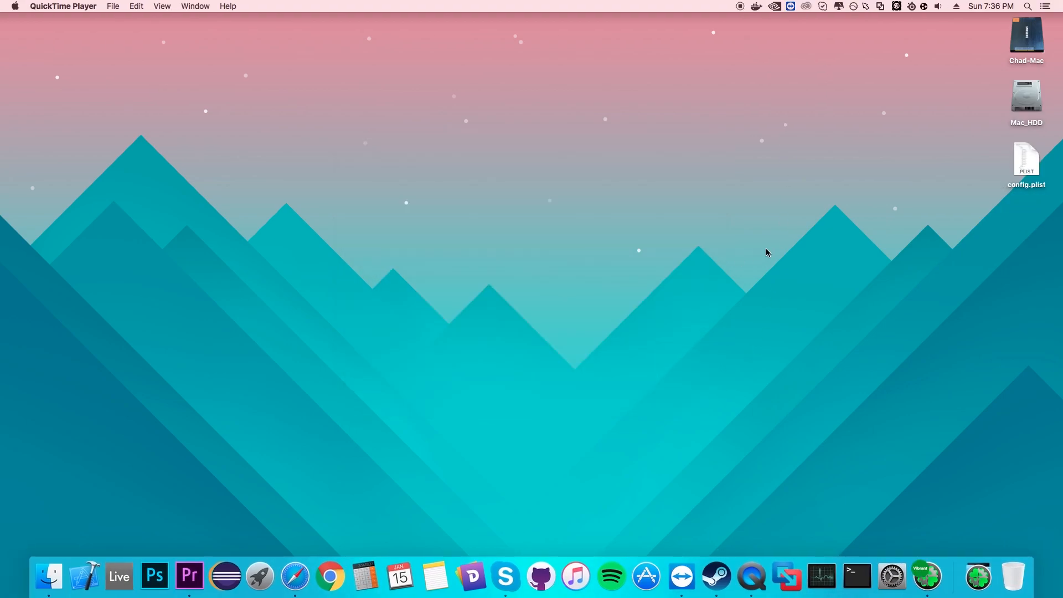
- Open the Mac_HDD drive in Finder and move its window toward the screen centre
{"action": "left_click_drag", "start_coordinate": [766, 248], "coordinate": [888, 303]}
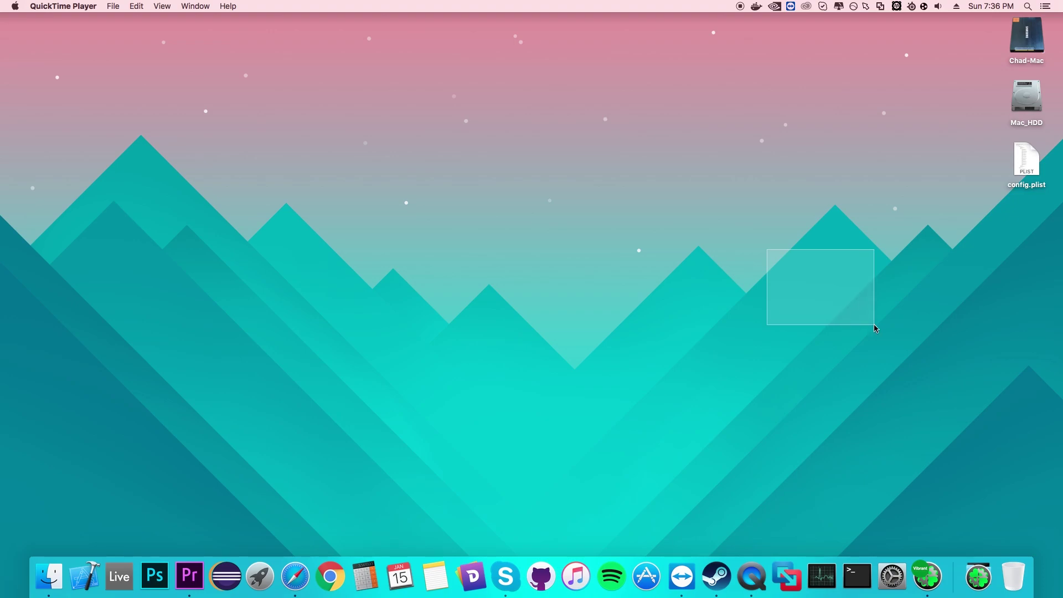
{"action": "double_click", "coordinate": [1019, 104]}
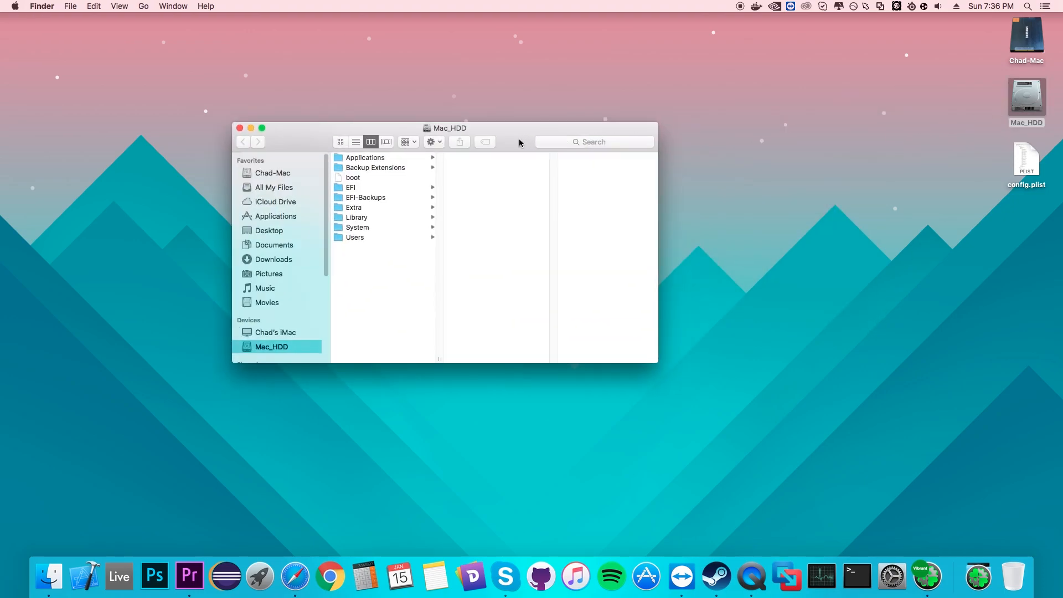
{"action": "left_click_drag", "start_coordinate": [519, 143], "coordinate": [631, 185]}
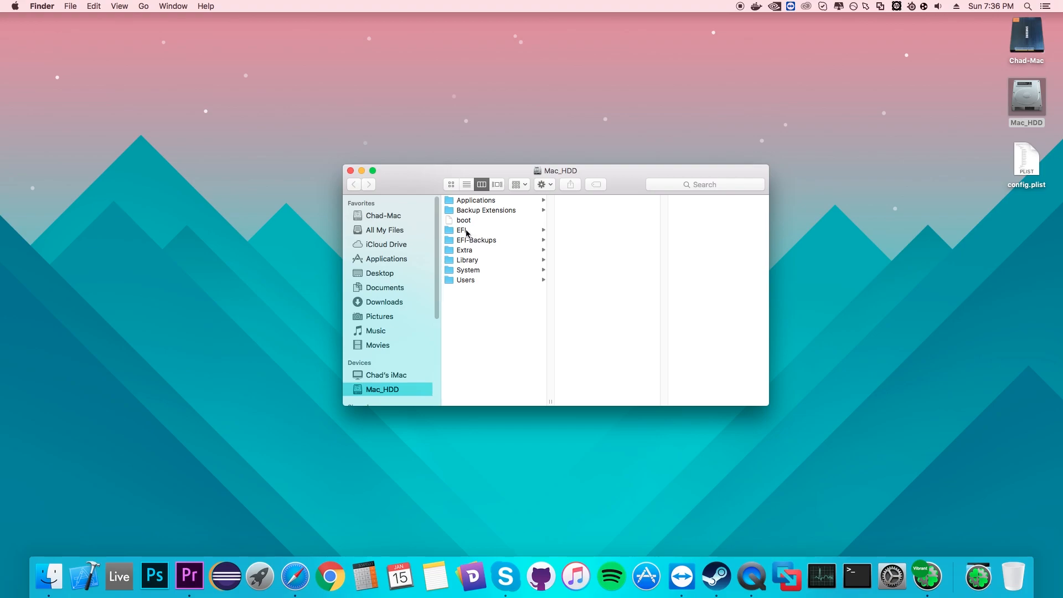
- Browse into EFI > CLOVER and select config.plist to preview it
{"action": "left_click", "coordinate": [465, 231]}
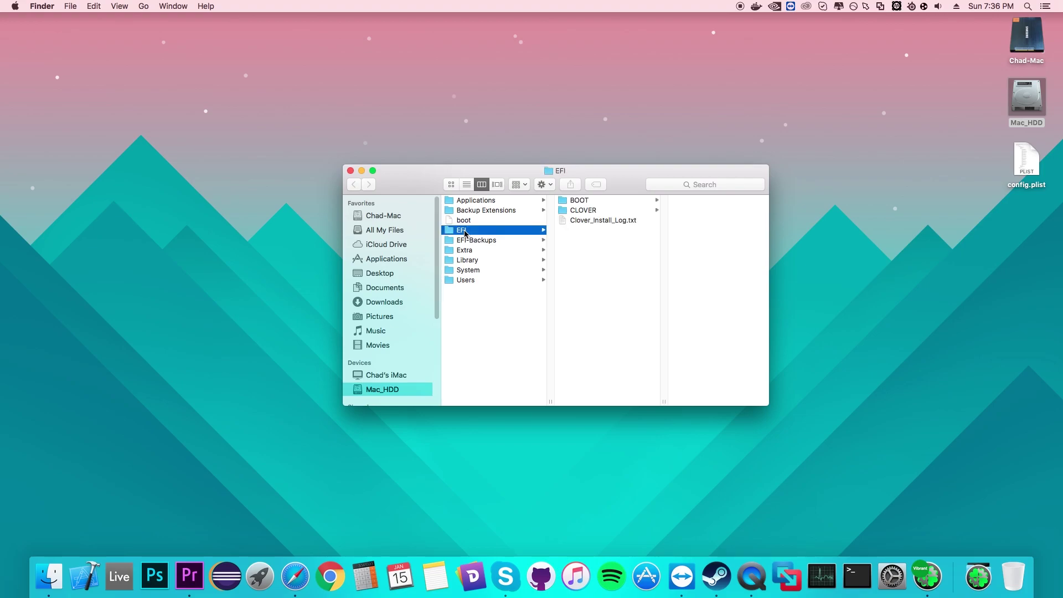
{"action": "left_click", "coordinate": [589, 211]}
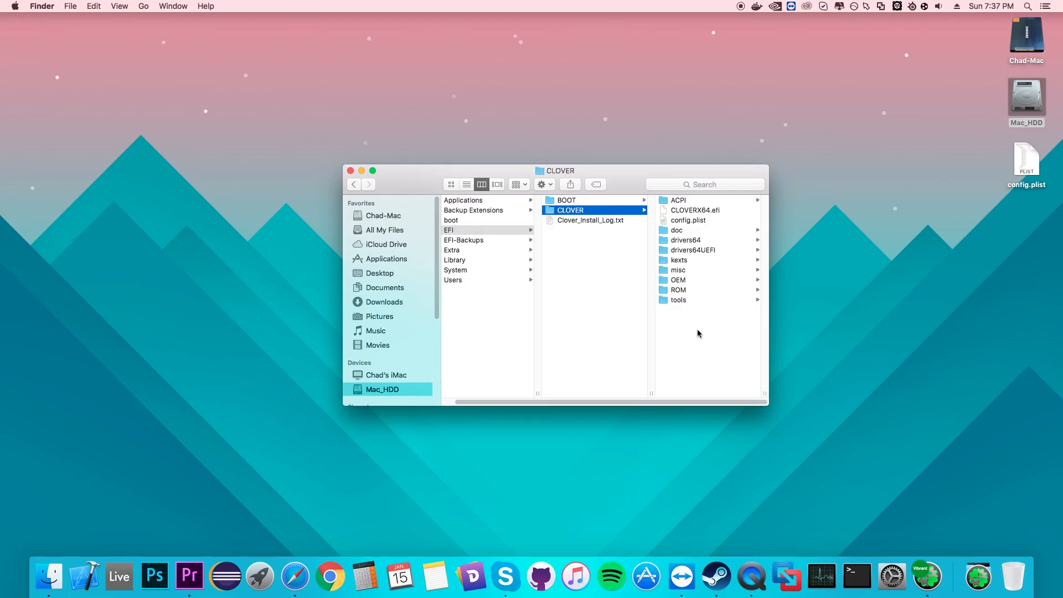
{"action": "left_click_drag", "start_coordinate": [697, 333], "coordinate": [678, 324]}
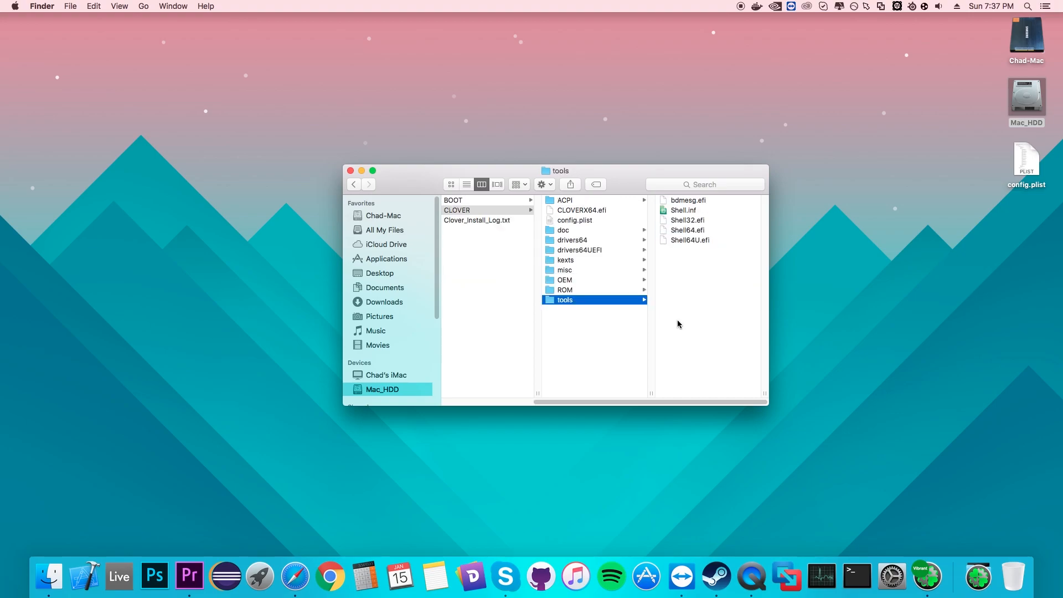
{"action": "left_click", "coordinate": [567, 221]}
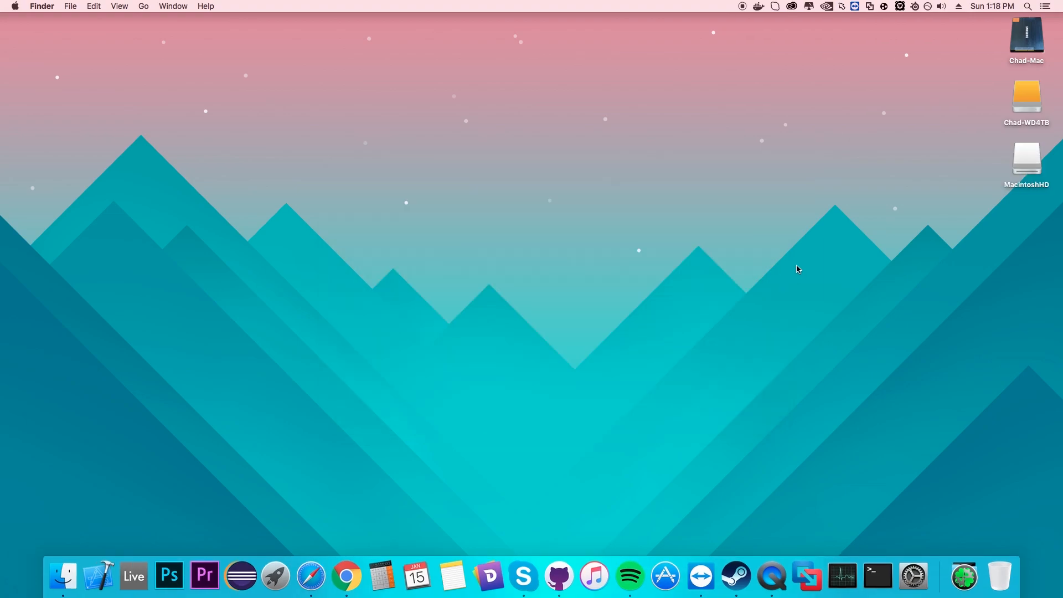
- Launch Clover Configurator from Downloads, confirm opening it and agree to mount the EFI partition
{"action": "left_click", "coordinate": [963, 576]}
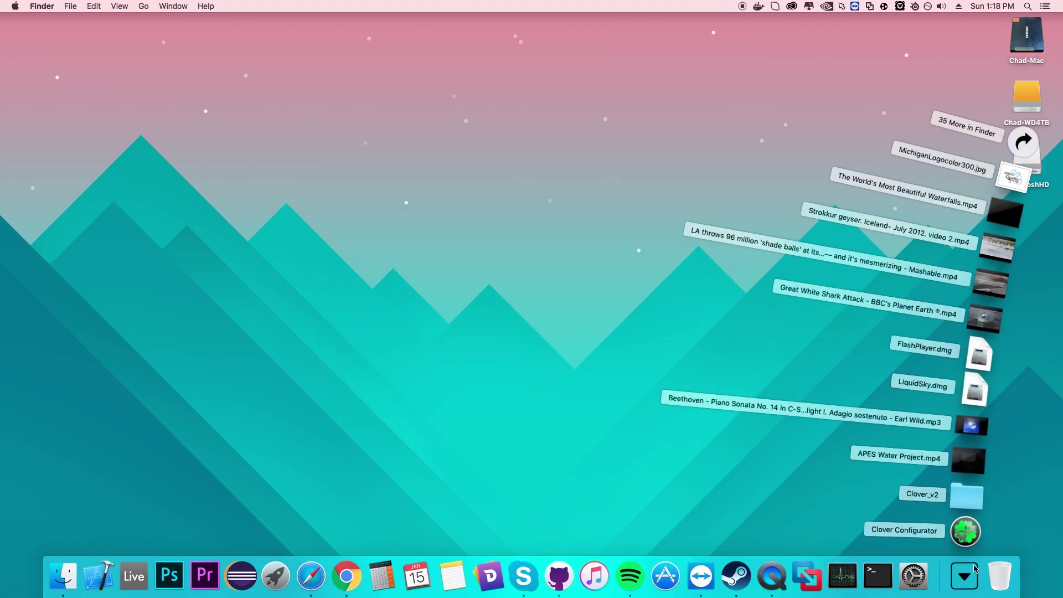
{"action": "left_click", "coordinate": [963, 528]}
{"action": "left_click", "coordinate": [605, 201]}
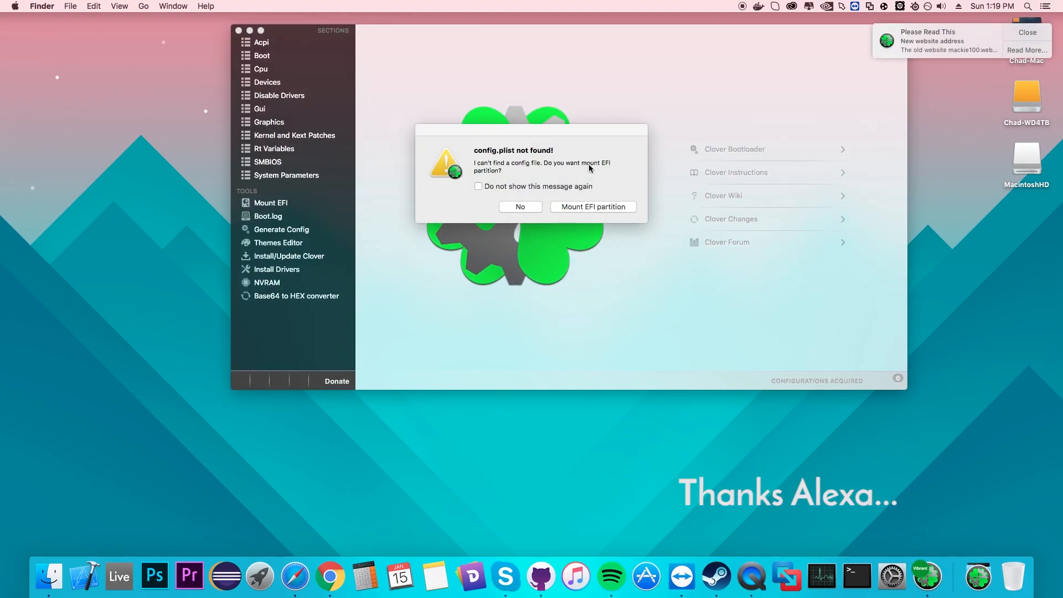
{"action": "left_click", "coordinate": [1028, 37]}
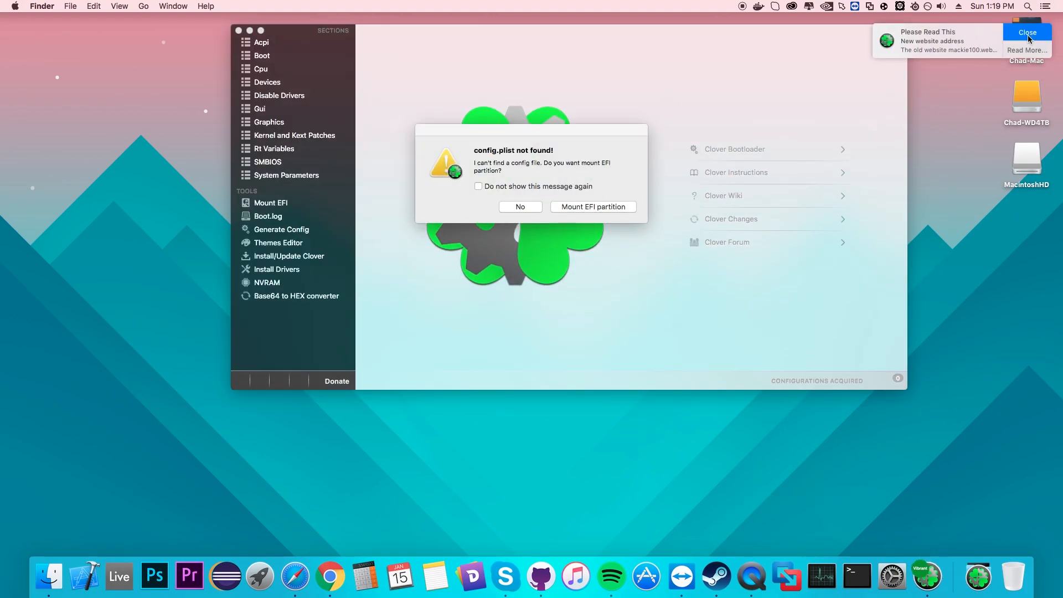
{"action": "left_click", "coordinate": [599, 208]}
- Mount the disk0s1 EFI partition and authorize it with the password
{"action": "left_click", "coordinate": [844, 376]}
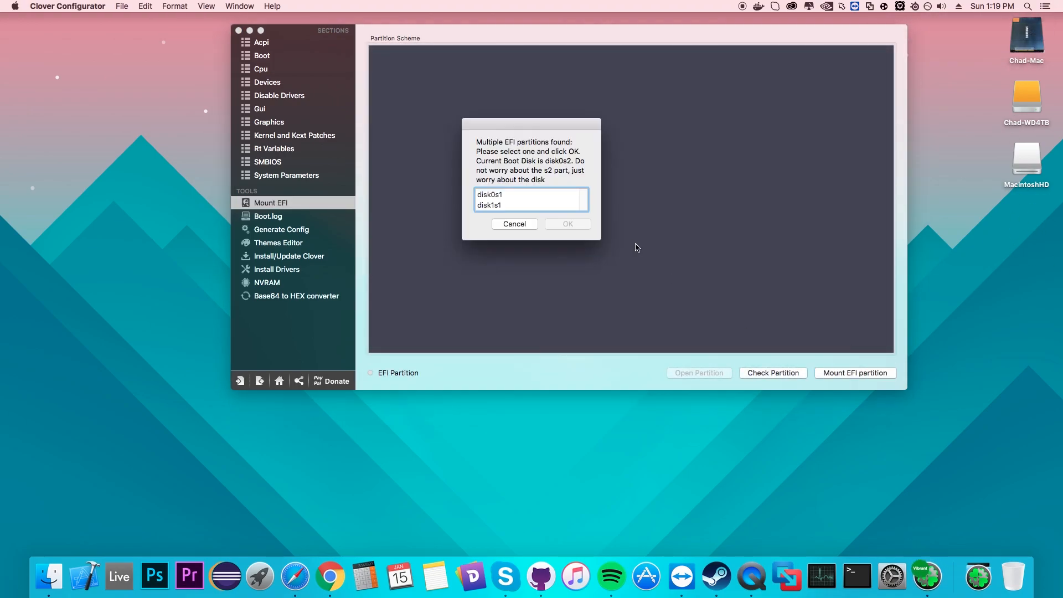
{"action": "left_click", "coordinate": [506, 197]}
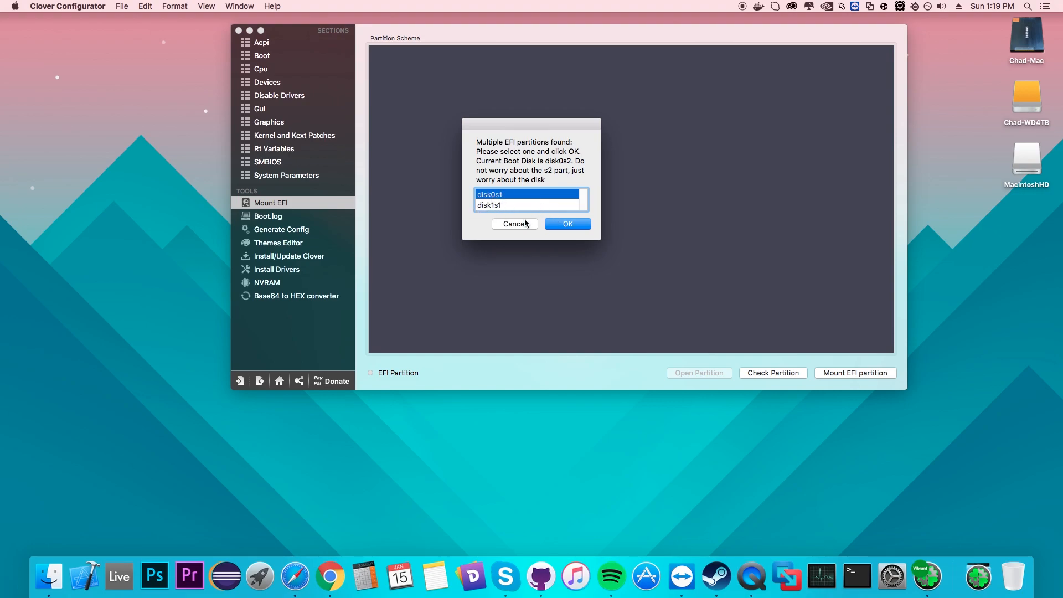
{"action": "left_click", "coordinate": [572, 226]}
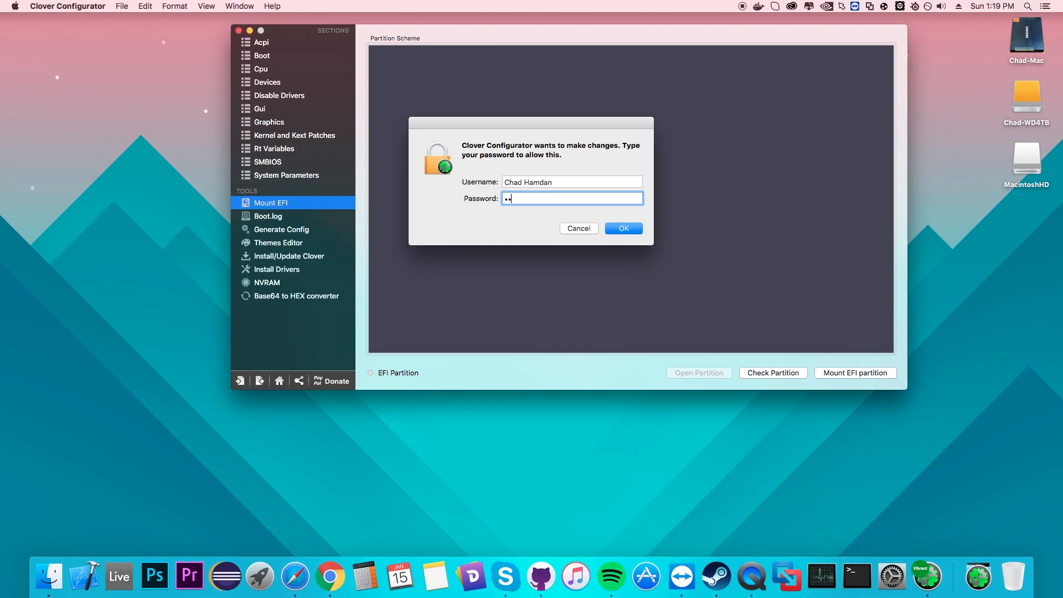
{"action": "key", "text": "Return"}
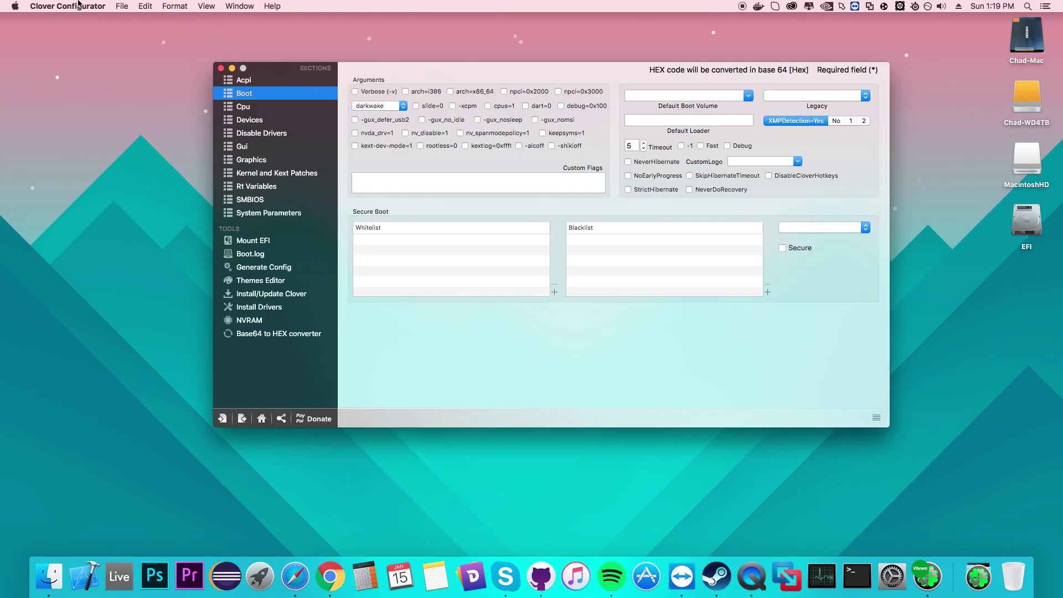
- Load EFI/CLOVER/config.plist from the mounted EFI volume via File > Open
{"action": "left_click", "coordinate": [120, 6]}
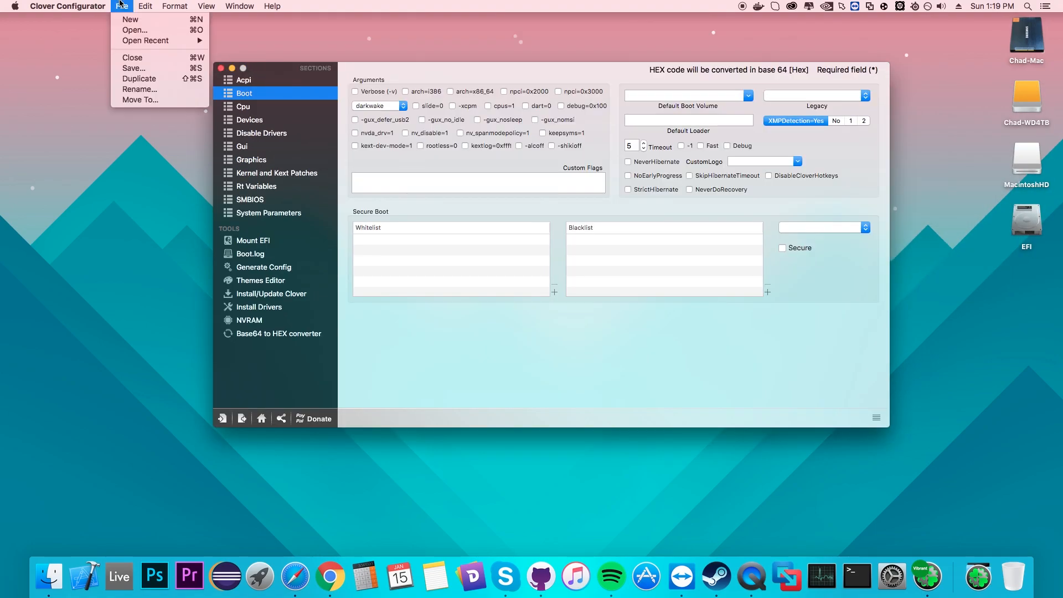
{"action": "left_click", "coordinate": [134, 31]}
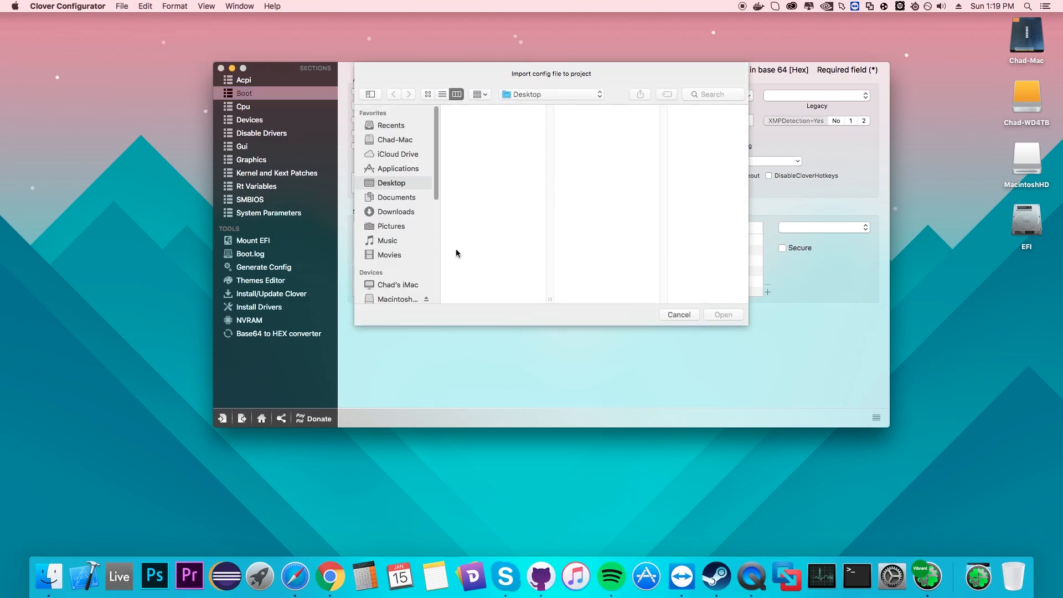
{"action": "scroll", "coordinate": [427, 244], "scroll_direction": "down", "scroll_amount": 10}
{"action": "scroll", "coordinate": [420, 248], "scroll_direction": "up", "scroll_amount": 5}
{"action": "left_click", "coordinate": [384, 214]}
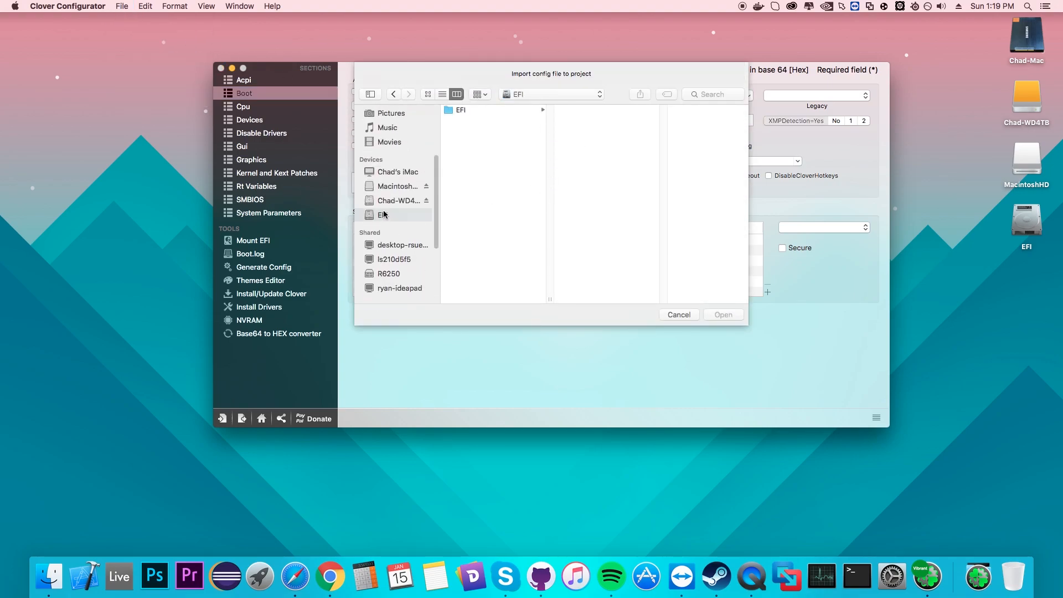
{"action": "left_click", "coordinate": [464, 110]}
{"action": "left_click", "coordinate": [590, 130]}
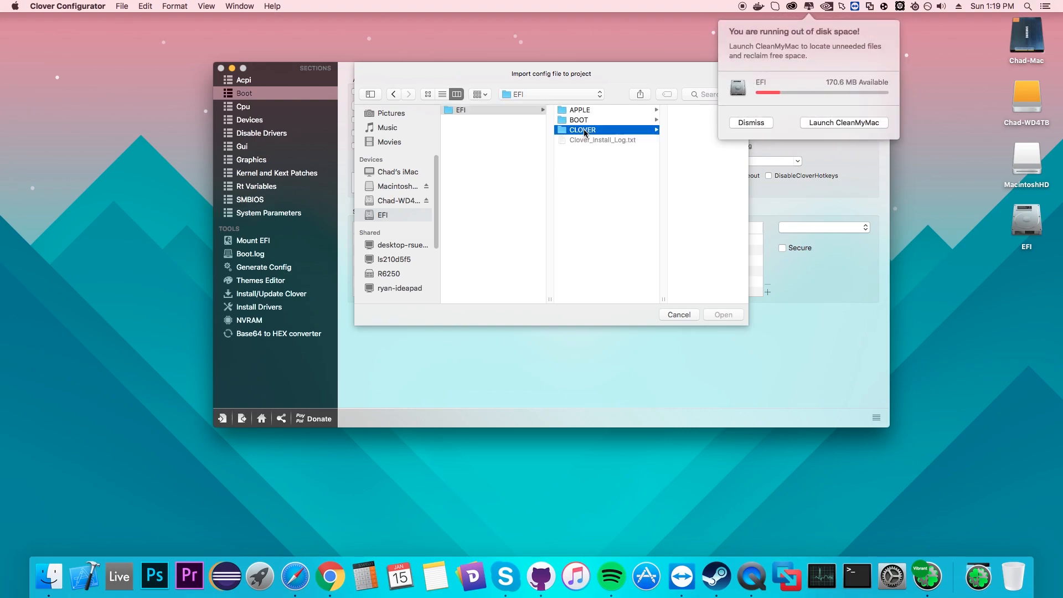
{"action": "left_click", "coordinate": [669, 130]}
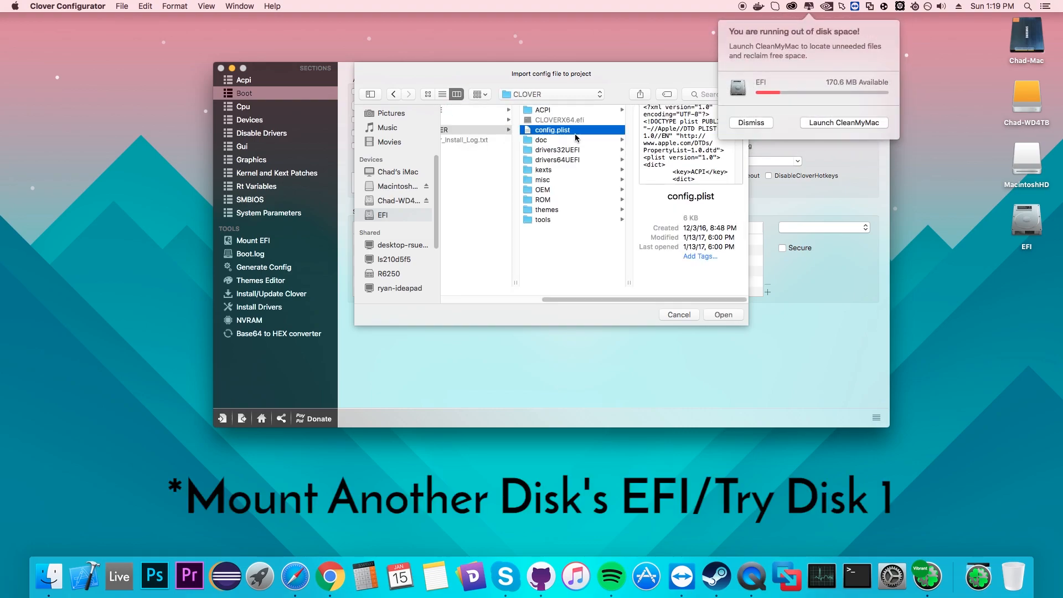
{"action": "left_click", "coordinate": [720, 315]}
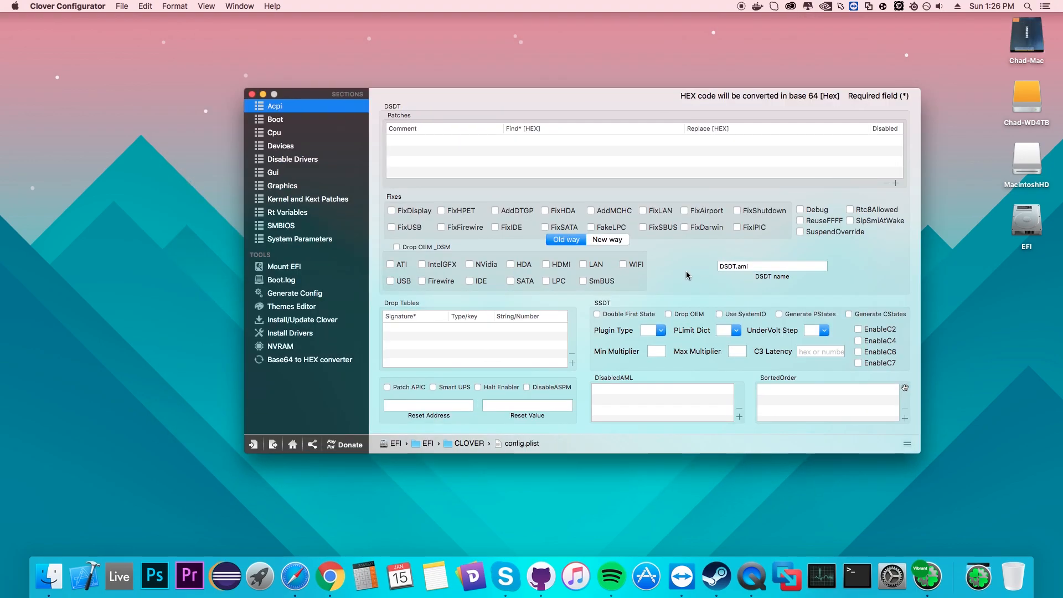
- Enter -f and -no_compat_check as Custom Flags in the Boot section and save the config
{"action": "left_click", "coordinate": [276, 120]}
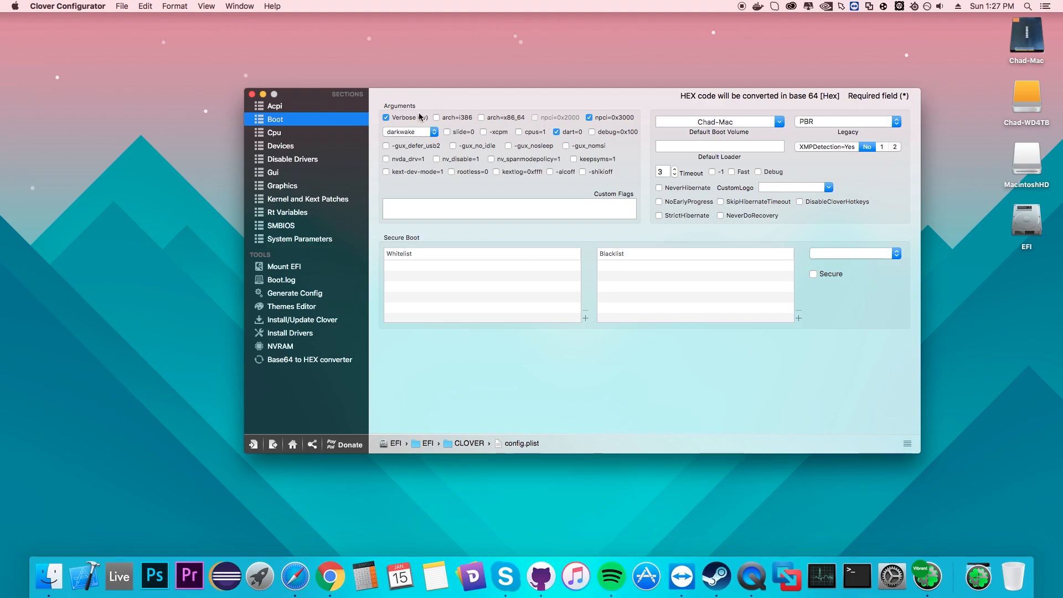
{"action": "left_click", "coordinate": [430, 204]}
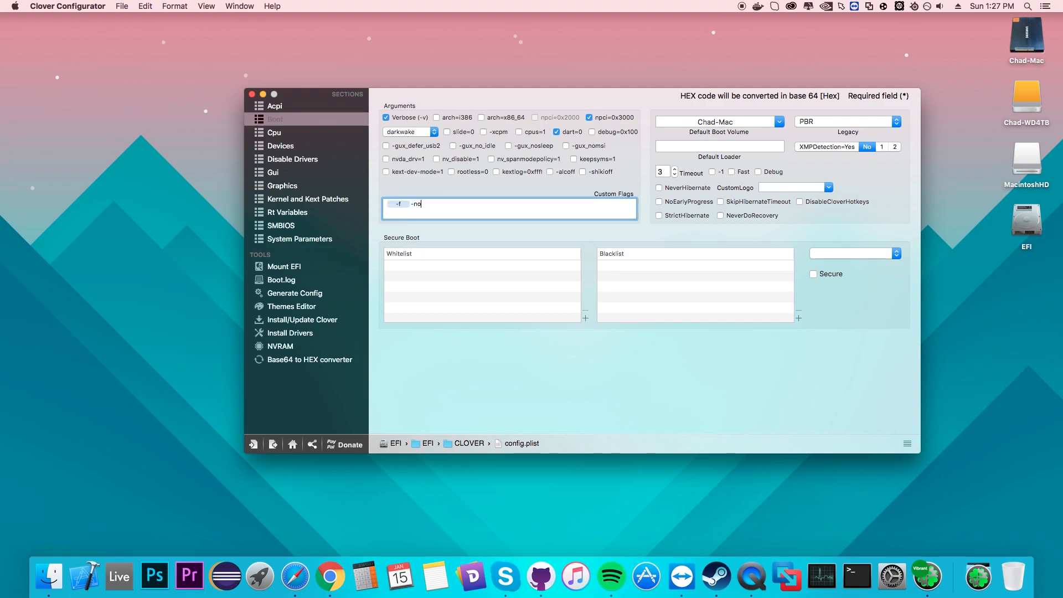
{"action": "type", "text": "_compat_check"}
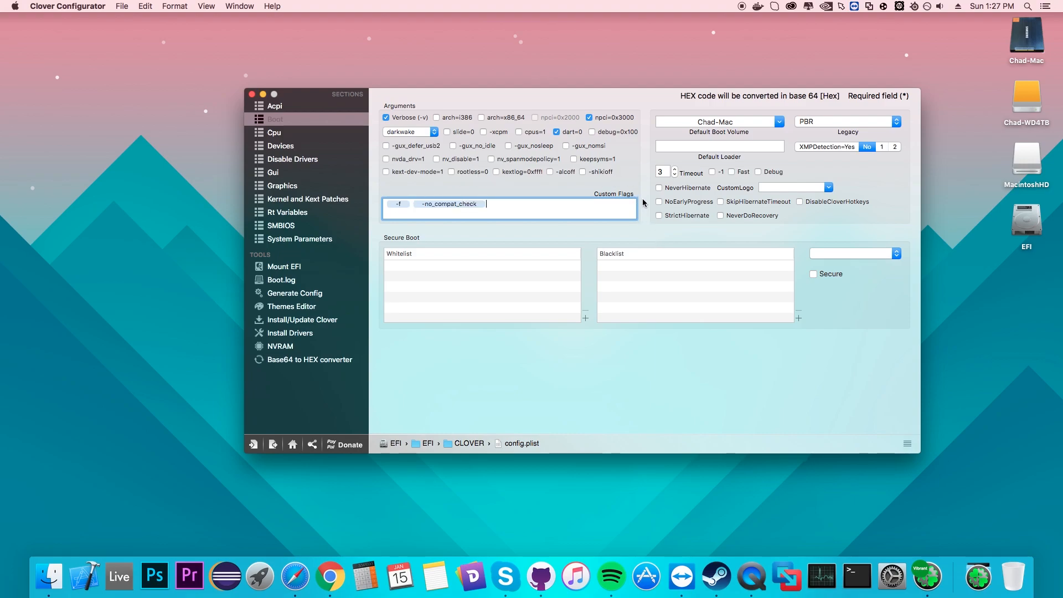
{"action": "left_click", "coordinate": [130, 5]}
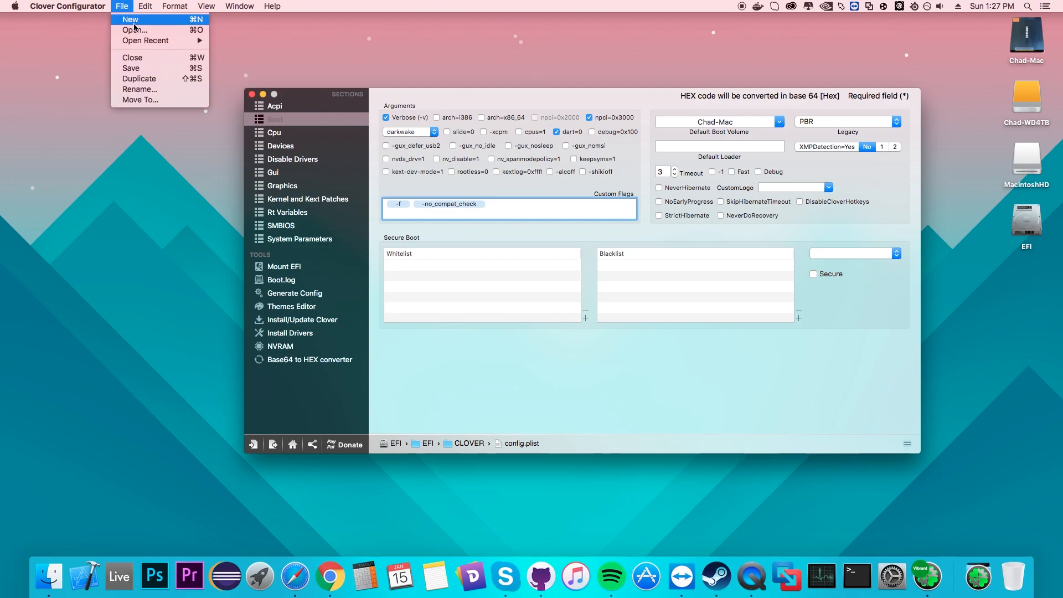
{"action": "left_click", "coordinate": [134, 70]}
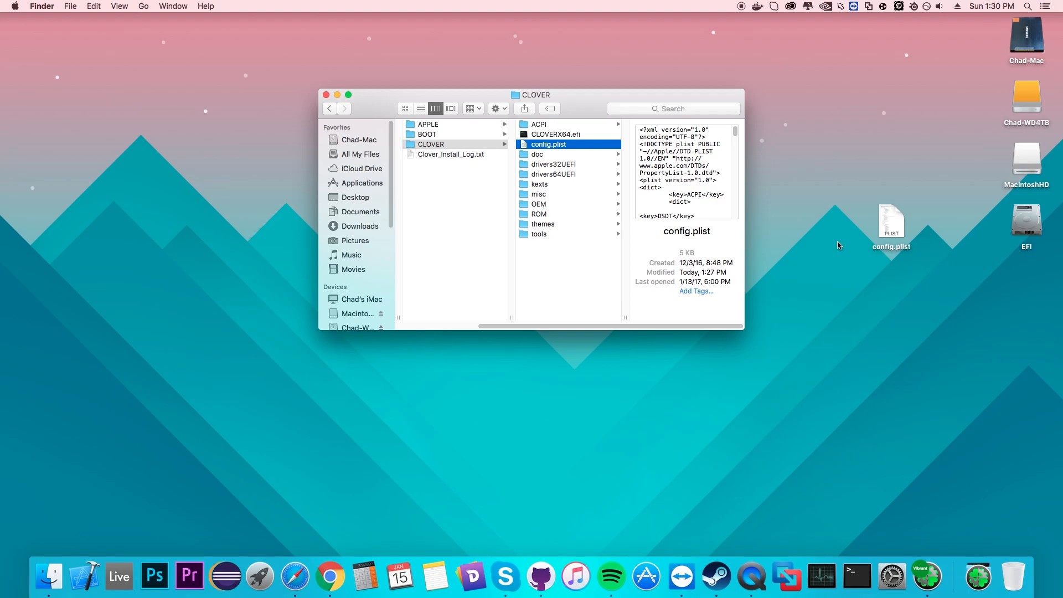
- Copy the desktop config.plist into the CLOVER folder, replacing the existing file
{"action": "left_click_drag", "start_coordinate": [919, 186], "coordinate": [860, 264]}
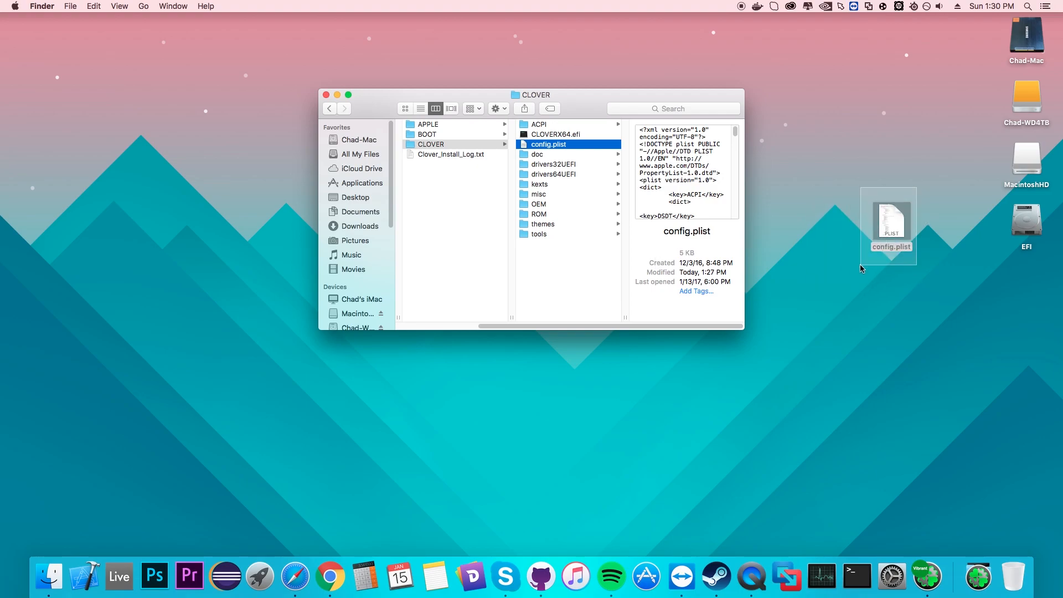
{"action": "left_click_drag", "start_coordinate": [926, 163], "coordinate": [847, 289]}
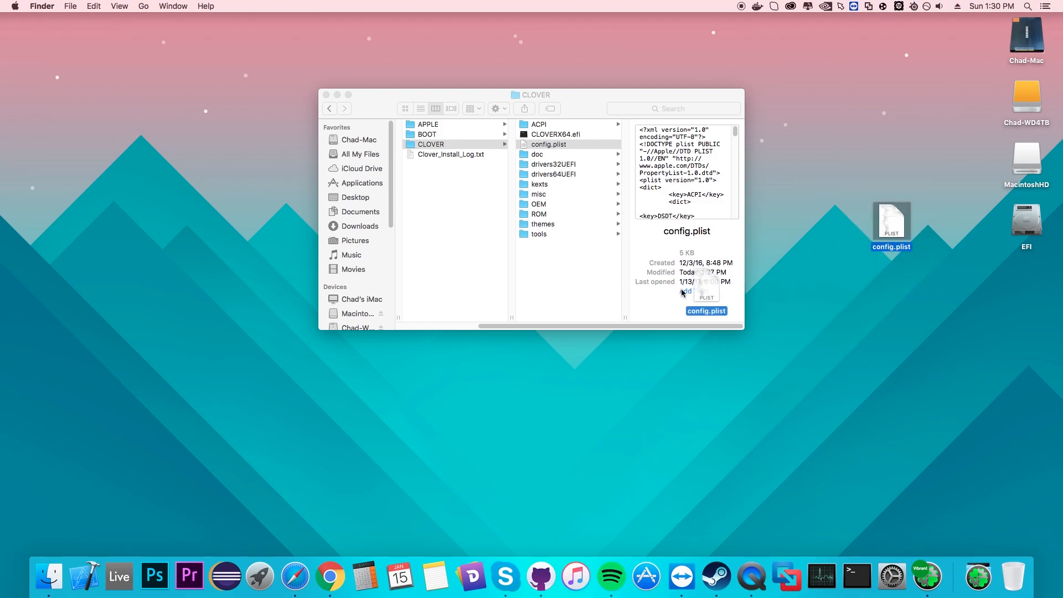
{"action": "left_click_drag", "start_coordinate": [899, 227], "coordinate": [606, 310]}
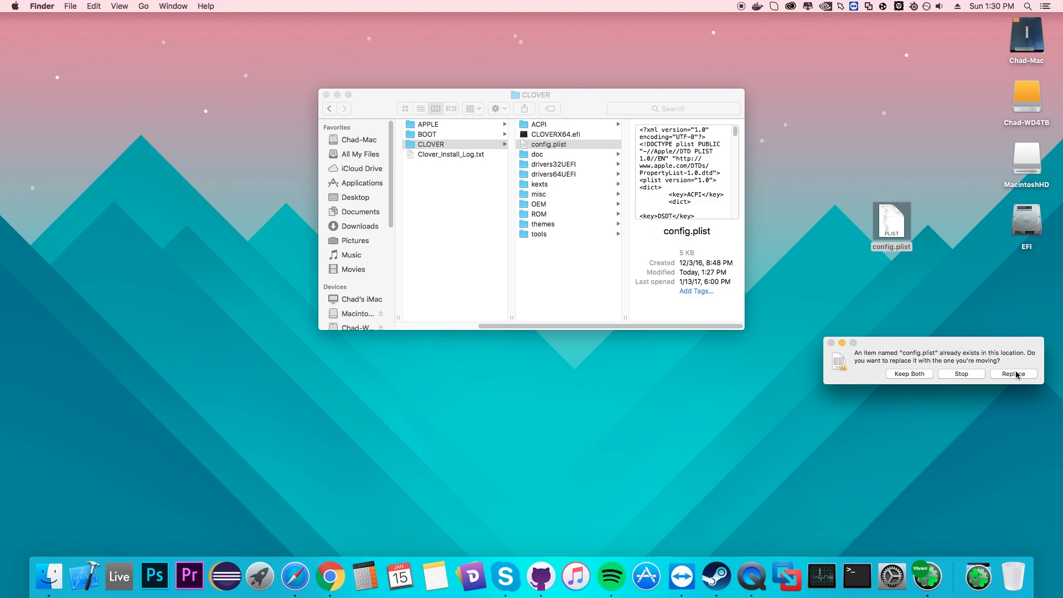
{"action": "left_click", "coordinate": [1013, 374]}
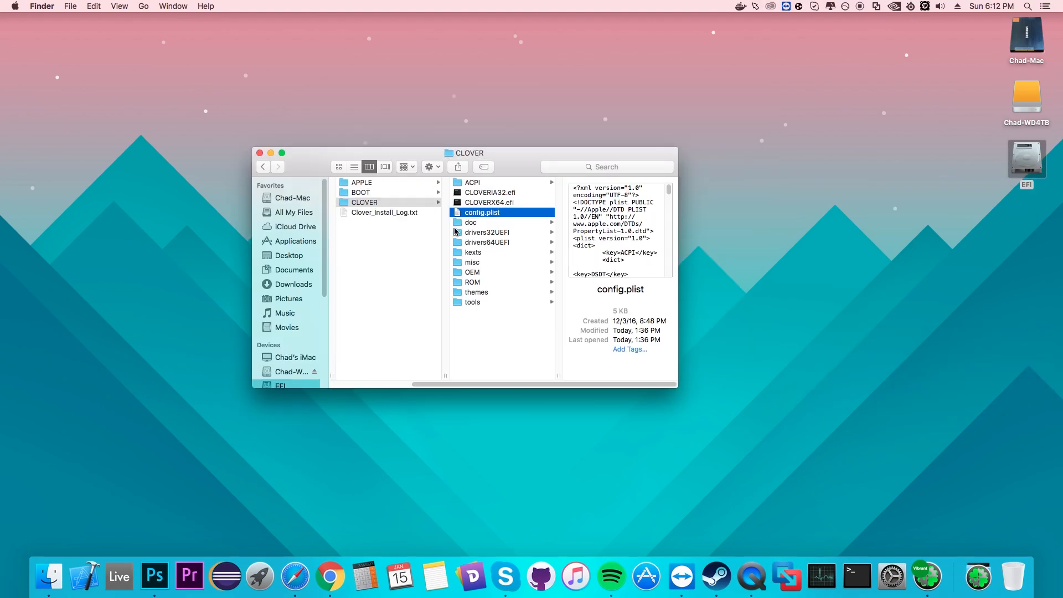
- Choose an application to open the replaced config.plist with
{"action": "right_click", "coordinate": [476, 217]}
{"action": "mouse_move", "coordinate": [506, 227]}
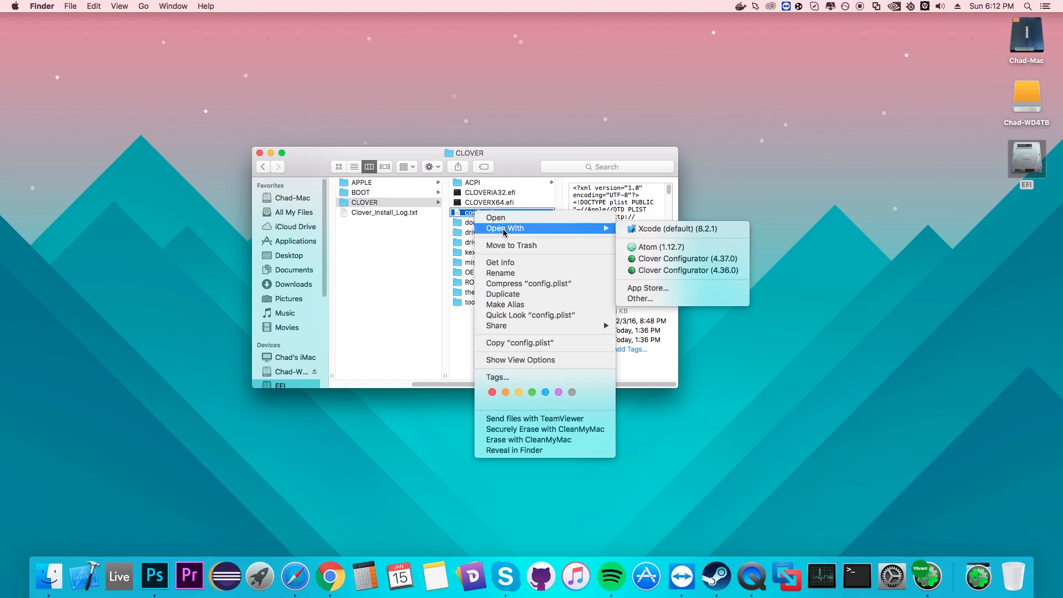
{"action": "left_click", "coordinate": [647, 298]}
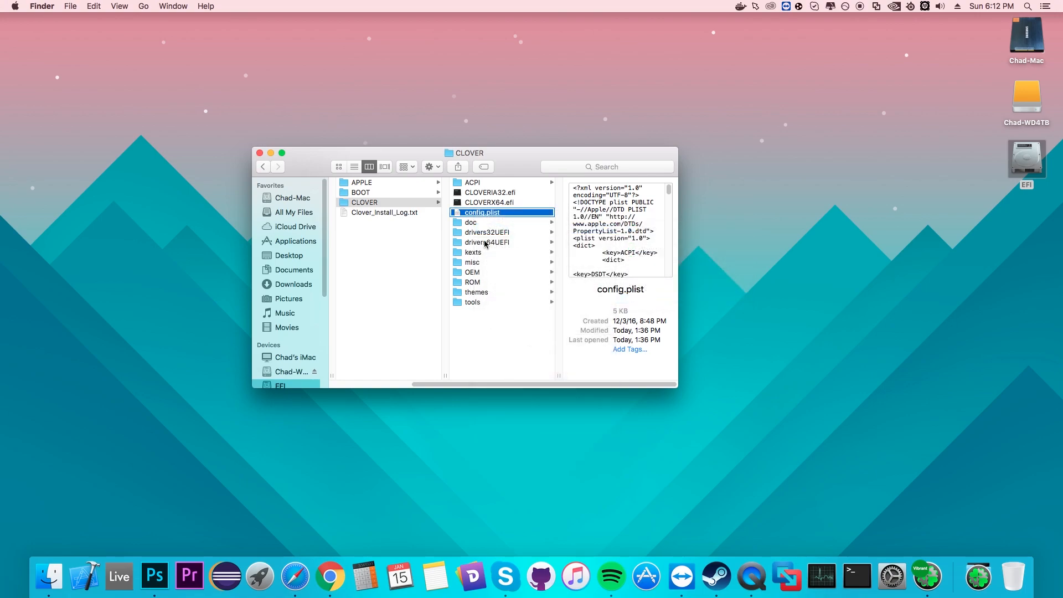
- Open config.plist in TextEdit and search for 'usb' to reach the USB section
{"action": "left_click", "coordinate": [704, 321]}
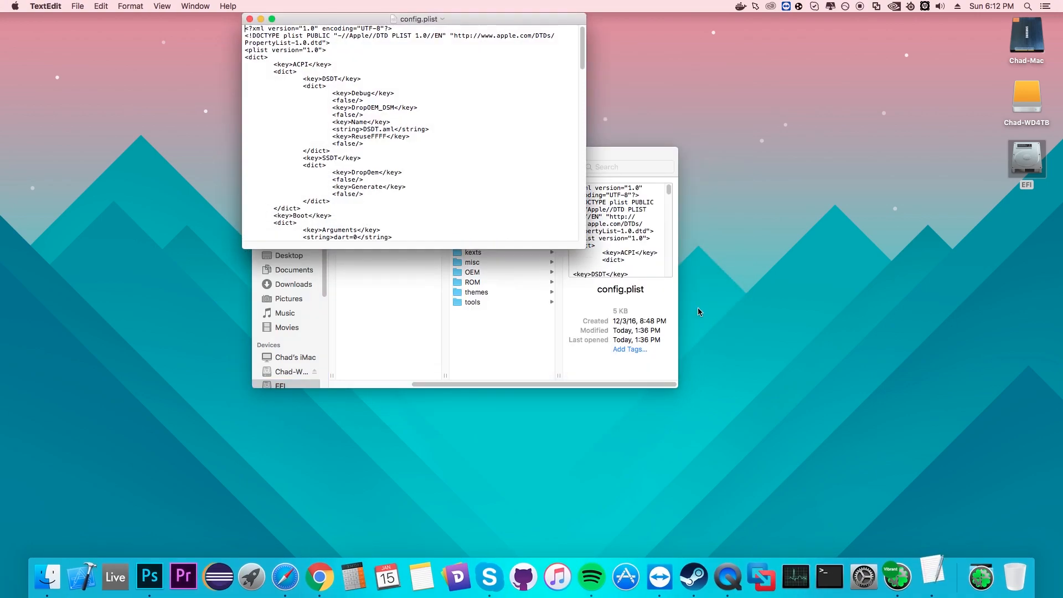
{"action": "left_click_drag", "start_coordinate": [490, 21], "coordinate": [653, 189]}
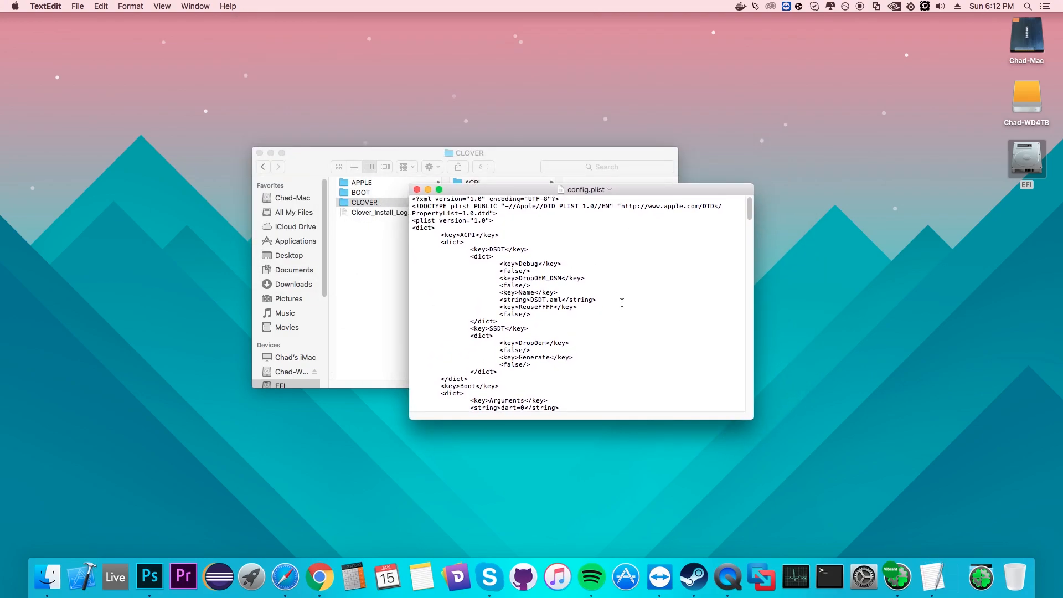
{"action": "key", "text": "cmd+f"}
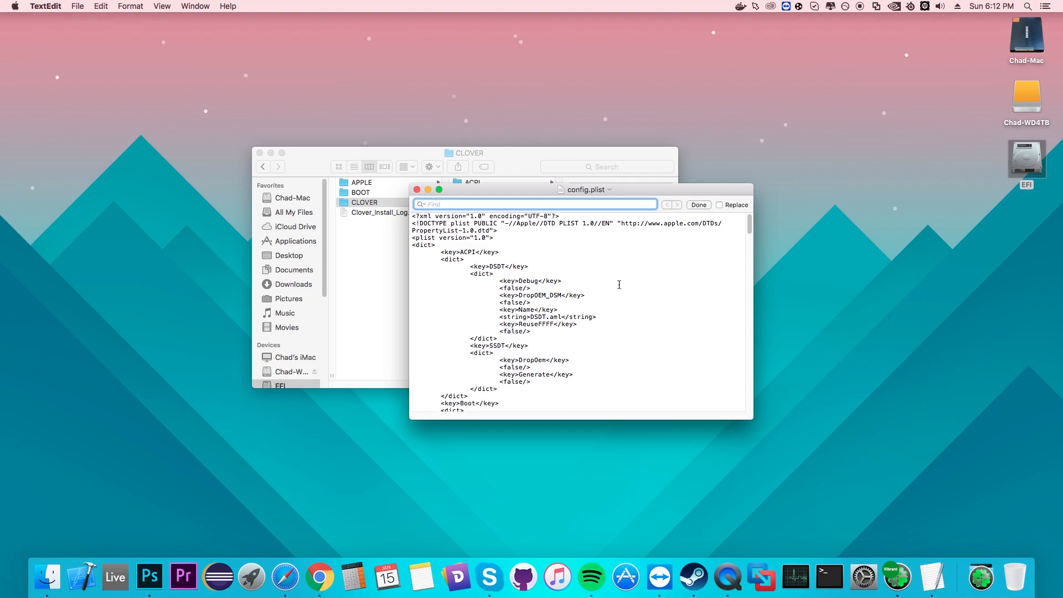
{"action": "type", "text": "usb"}
{"action": "key", "text": "Return"}
{"action": "scroll", "coordinate": [661, 291], "scroll_direction": "down", "scroll_amount": 1}
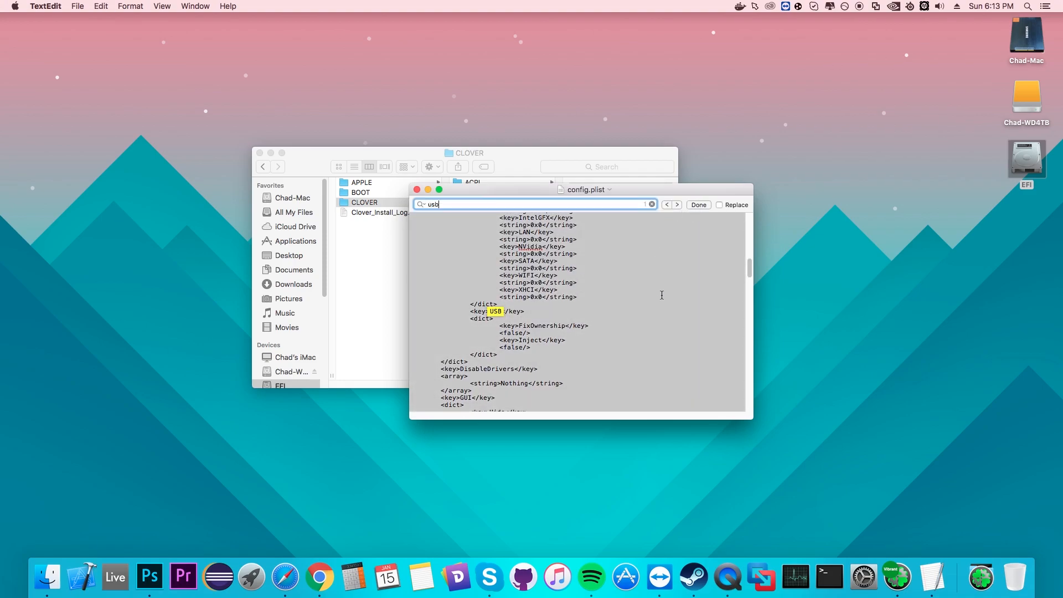
{"action": "scroll", "coordinate": [662, 295], "scroll_direction": "down", "scroll_amount": 1}
{"action": "left_click", "coordinate": [515, 311]}
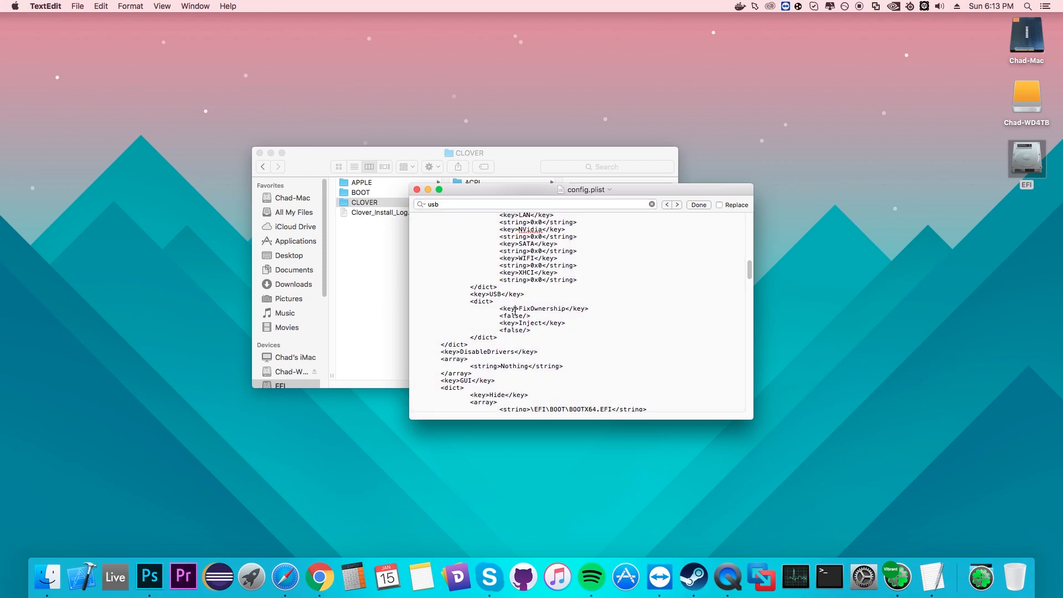
- Set the USB FixOwnership and Inject values to <false/>
{"action": "triple_click", "coordinate": [595, 312]}
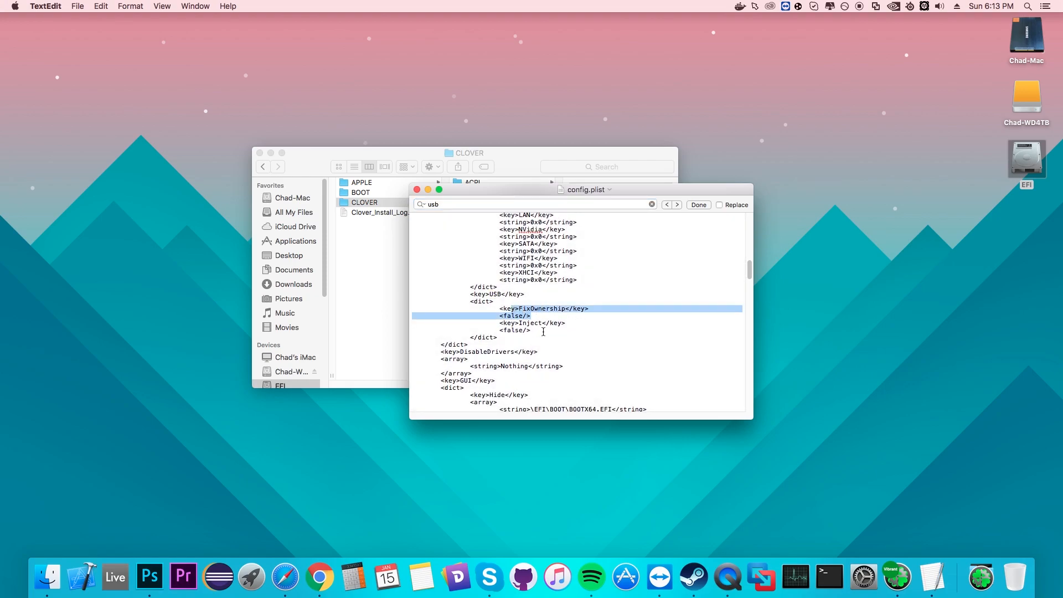
{"action": "left_click_drag", "start_coordinate": [544, 335], "coordinate": [517, 318]}
{"action": "left_click", "coordinate": [516, 317]}
{"action": "double_click", "coordinate": [515, 315]}
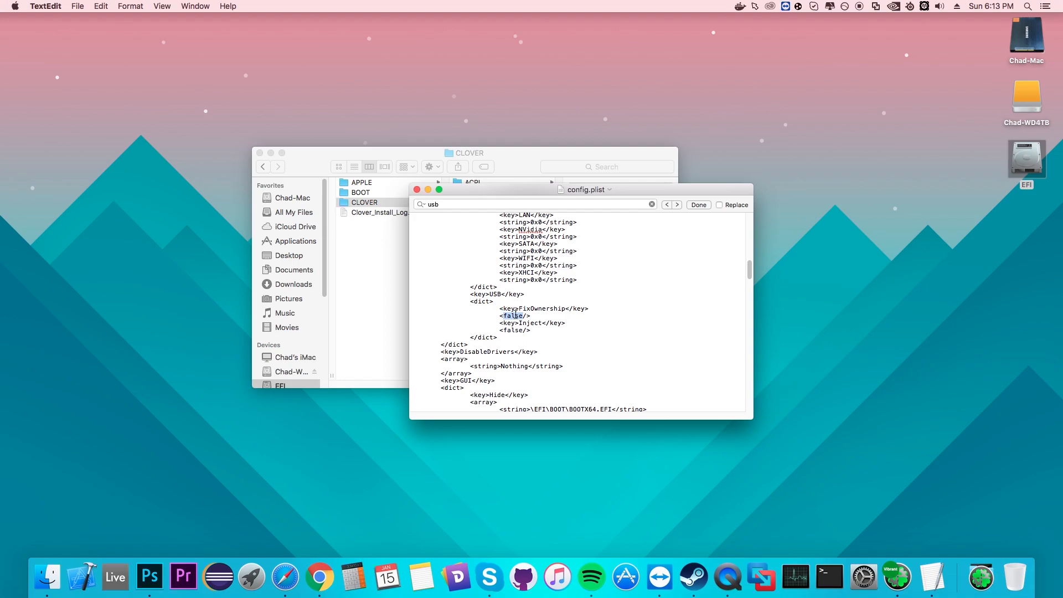
{"action": "type", "text": "false"}
{"action": "double_click", "coordinate": [517, 330]}
{"action": "type", "text": "fal"}
- Save config.plist, accept the version-storage warning, and close the document and the CLOVER folder window
{"action": "left_click", "coordinate": [77, 6]}
{"action": "left_click", "coordinate": [92, 68]}
{"action": "left_click", "coordinate": [418, 190]}
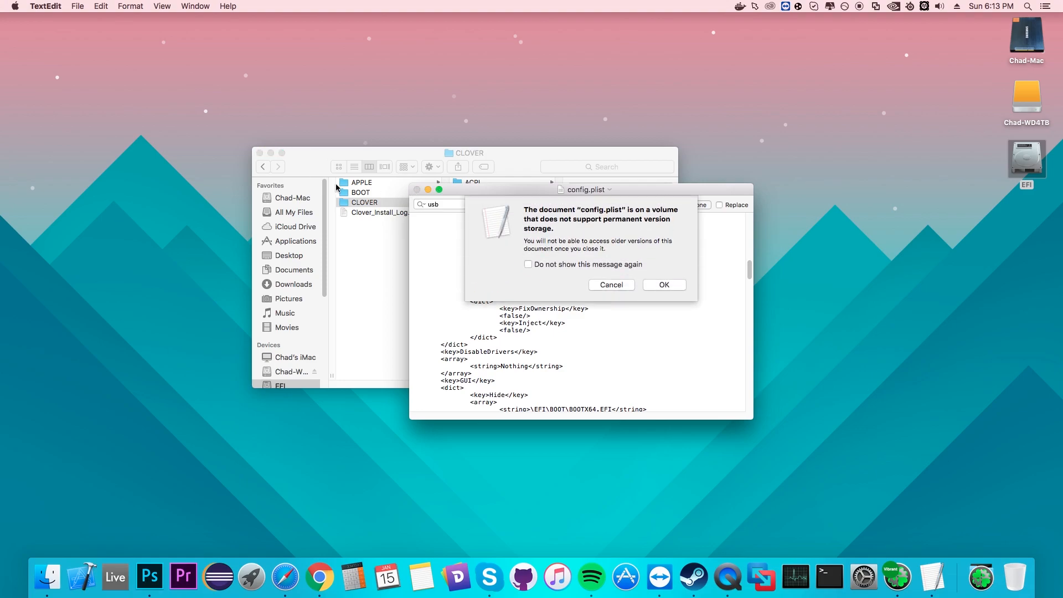
{"action": "left_click", "coordinate": [668, 285]}
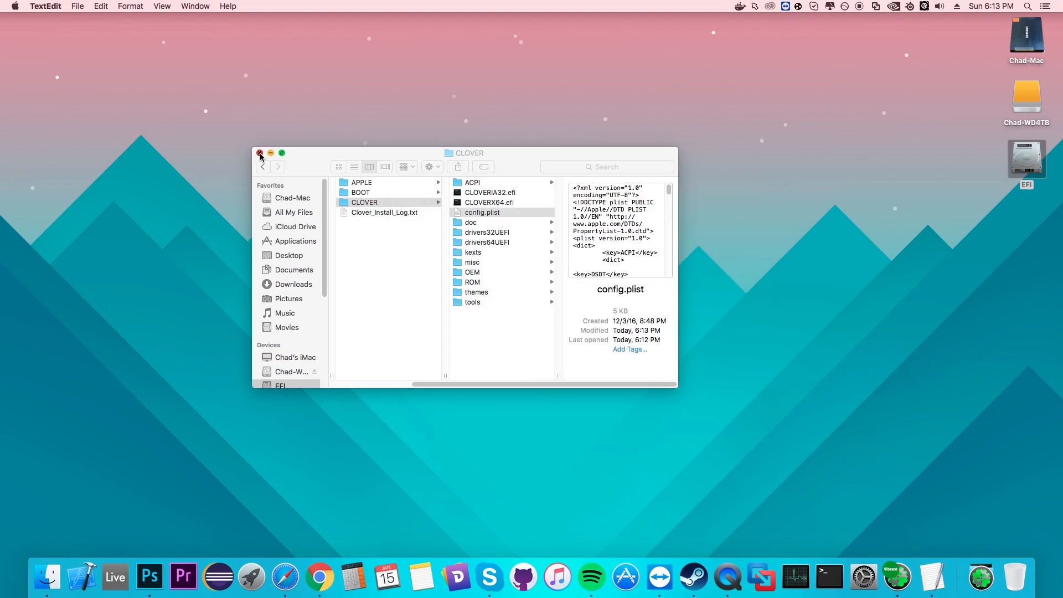
{"action": "left_click", "coordinate": [259, 152]}
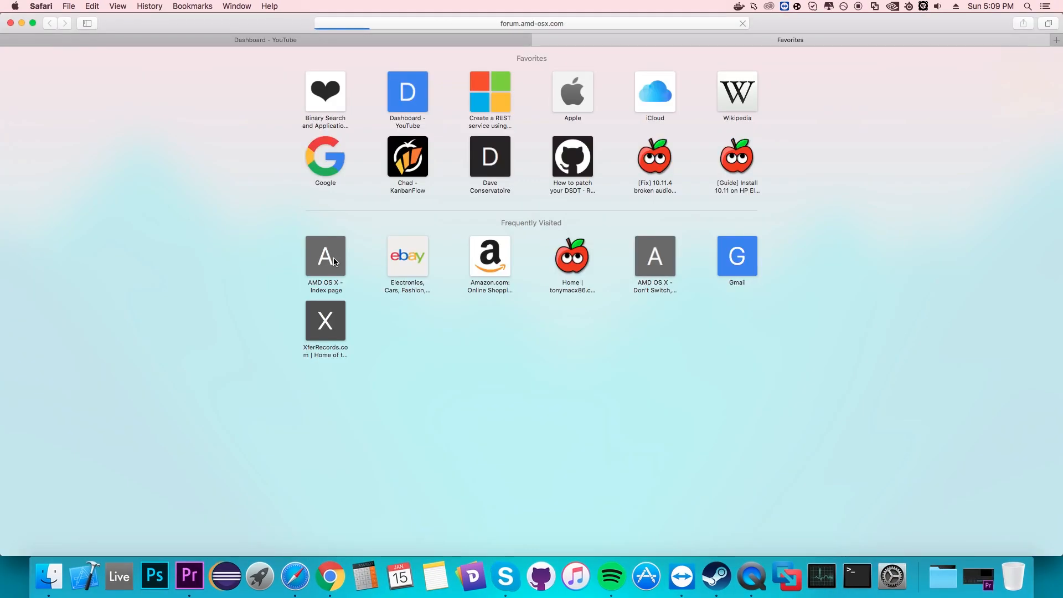
{"action": "scroll", "coordinate": [872, 274], "scroll_direction": "down", "scroll_amount": 1}
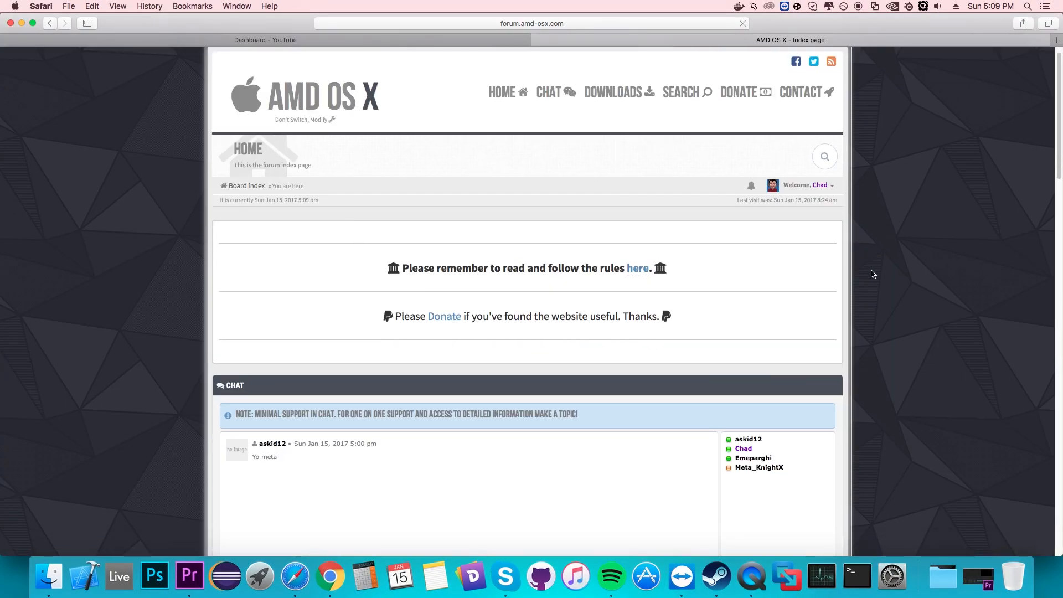
{"action": "scroll", "coordinate": [872, 274], "scroll_direction": "down", "scroll_amount": 5}
{"action": "scroll", "coordinate": [841, 266], "scroll_direction": "down", "scroll_amount": 5}
{"action": "scroll", "coordinate": [840, 268], "scroll_direction": "down", "scroll_amount": 2}
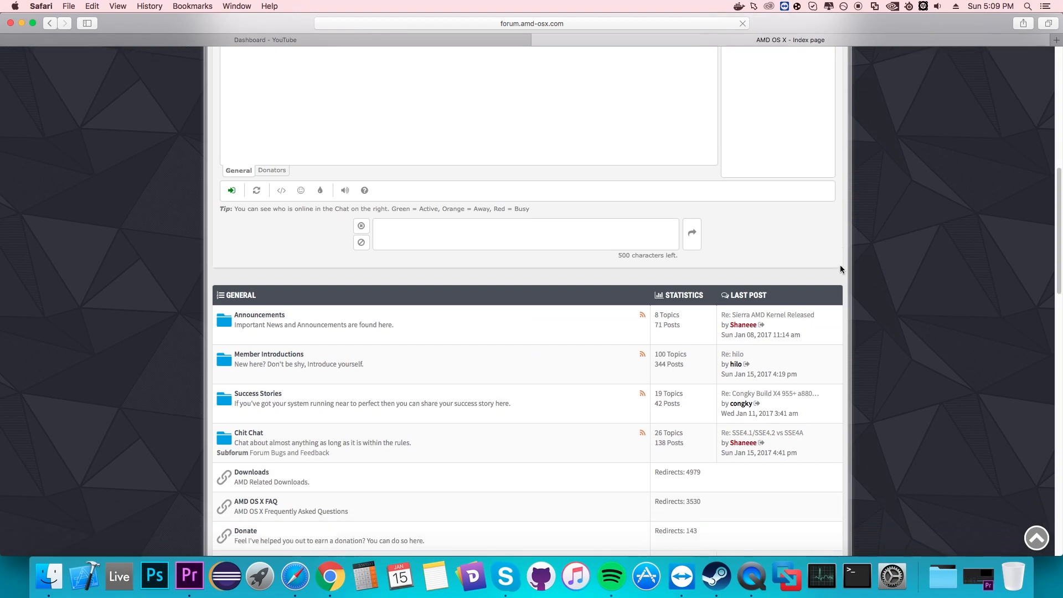
{"action": "scroll", "coordinate": [839, 267], "scroll_direction": "down", "scroll_amount": 4}
{"action": "scroll", "coordinate": [839, 268], "scroll_direction": "down", "scroll_amount": 4}
{"action": "scroll", "coordinate": [840, 269], "scroll_direction": "down", "scroll_amount": 1}
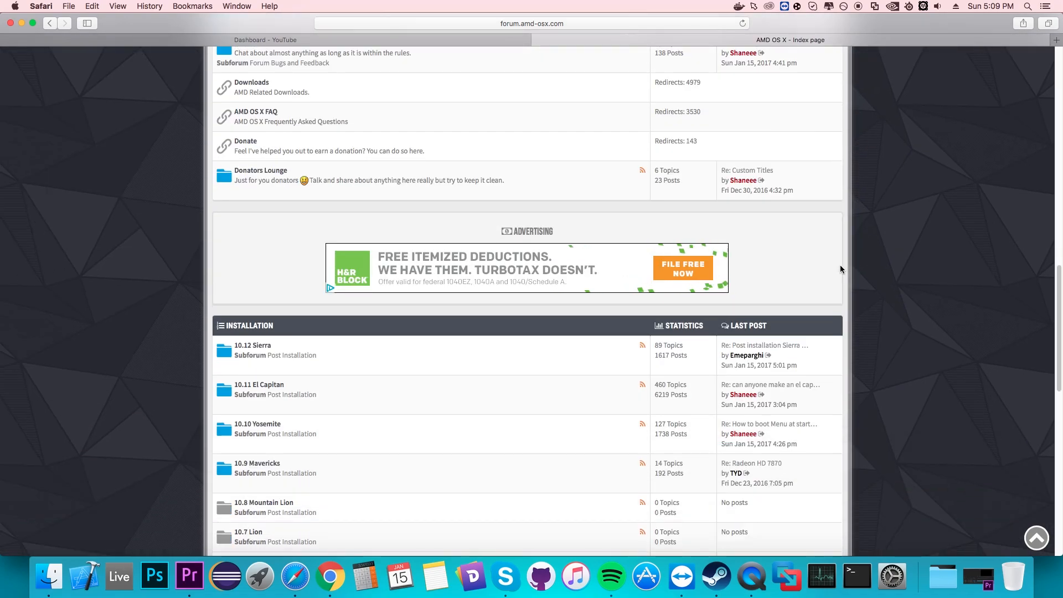
{"action": "scroll", "coordinate": [840, 268], "scroll_direction": "down", "scroll_amount": 3}
{"action": "scroll", "coordinate": [839, 268], "scroll_direction": "down", "scroll_amount": 4}
{"action": "scroll", "coordinate": [840, 268], "scroll_direction": "down", "scroll_amount": 2}
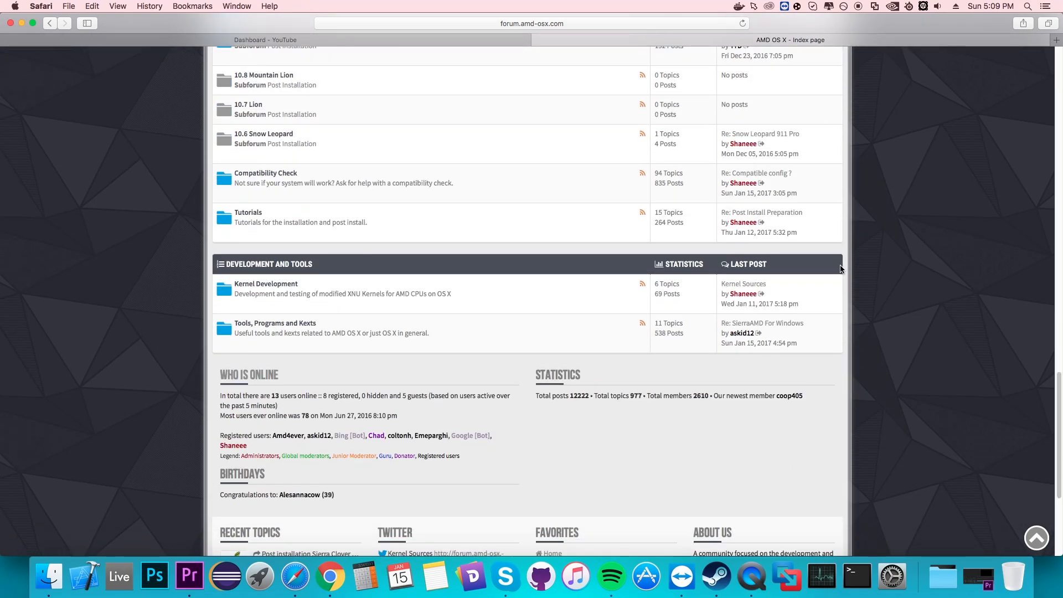
{"action": "scroll", "coordinate": [840, 268], "scroll_direction": "down", "scroll_amount": 1}
{"action": "scroll", "coordinate": [840, 268], "scroll_direction": "down", "scroll_amount": 2}
{"action": "scroll", "coordinate": [840, 268], "scroll_direction": "down", "scroll_amount": 2}
{"action": "scroll", "coordinate": [841, 268], "scroll_direction": "down", "scroll_amount": 1}
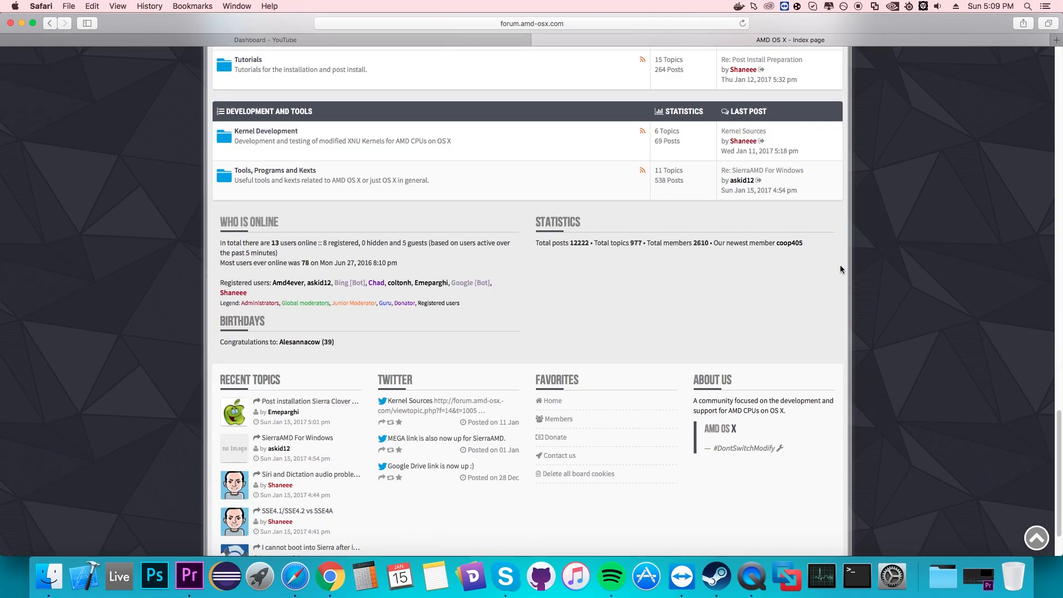
{"action": "scroll", "coordinate": [840, 268], "scroll_direction": "down", "scroll_amount": 1}
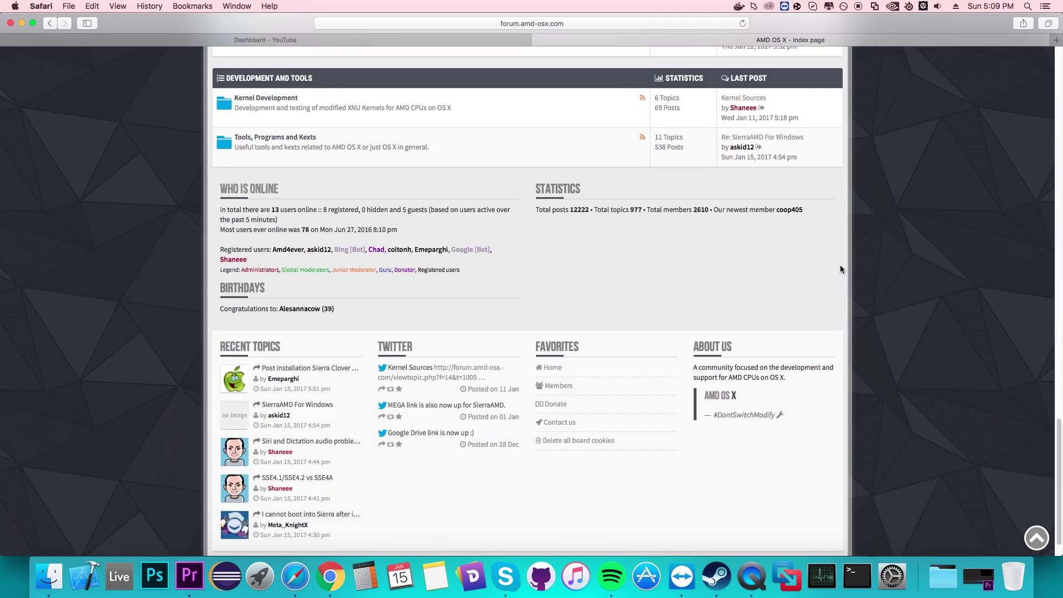
- Open the 'Post installation Sierra Clover and other issues' topic from Recent Topics
{"action": "left_click", "coordinate": [319, 374]}
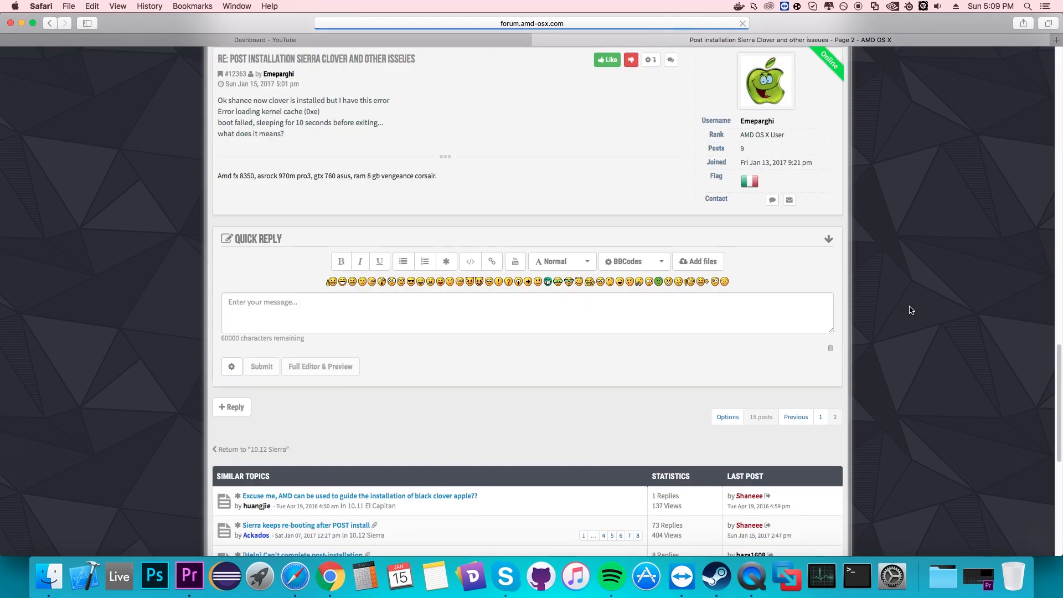
{"action": "scroll", "coordinate": [909, 310], "scroll_direction": "up", "scroll_amount": 3}
{"action": "scroll", "coordinate": [907, 311], "scroll_direction": "up", "scroll_amount": 2}
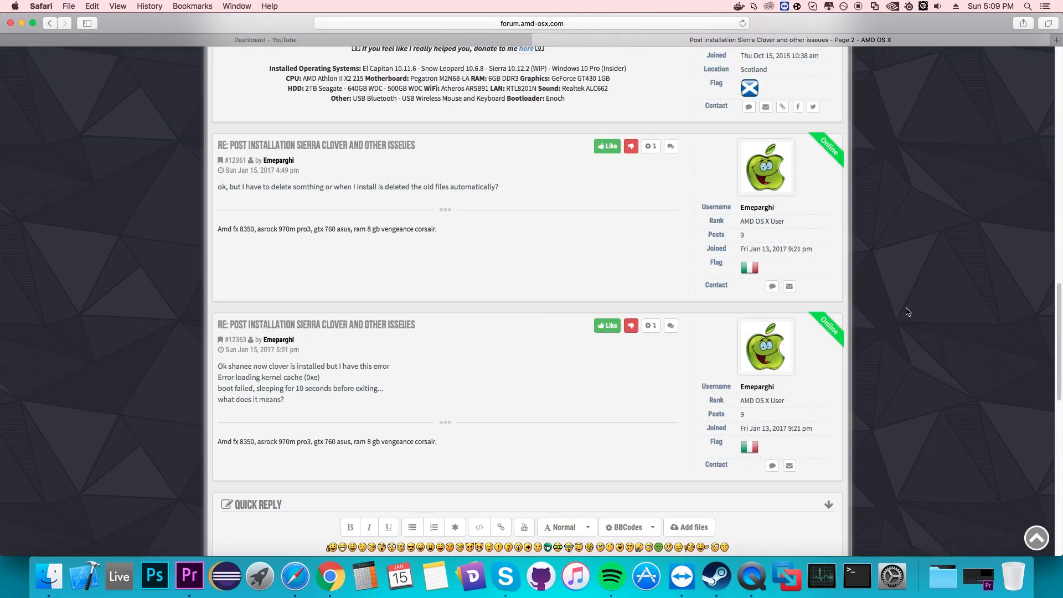
{"action": "scroll", "coordinate": [907, 311], "scroll_direction": "up", "scroll_amount": 1}
{"action": "scroll", "coordinate": [907, 312], "scroll_direction": "up", "scroll_amount": 1}
{"action": "scroll", "coordinate": [906, 312], "scroll_direction": "up", "scroll_amount": 1}
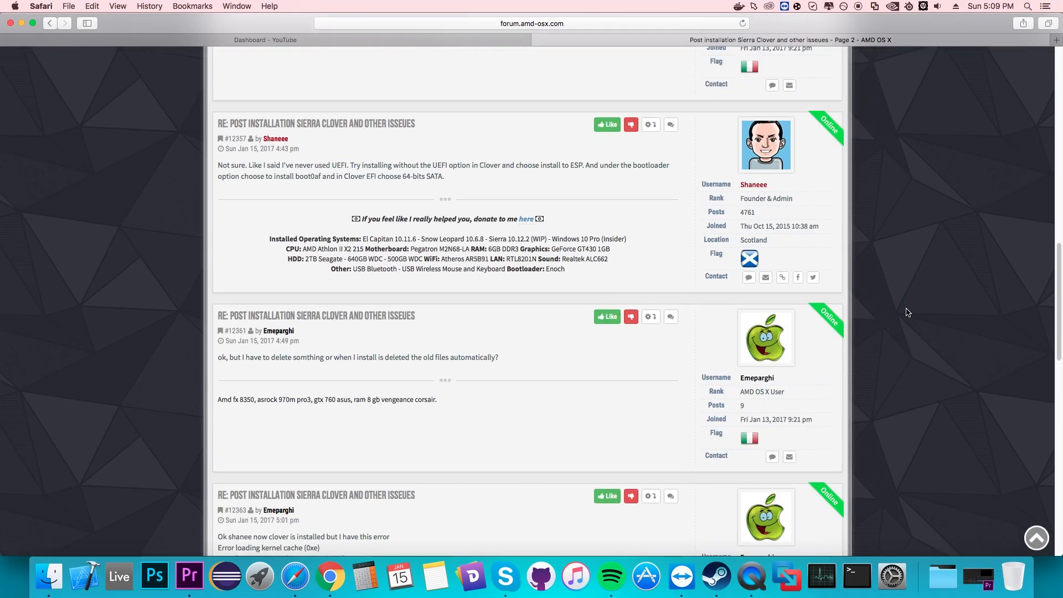